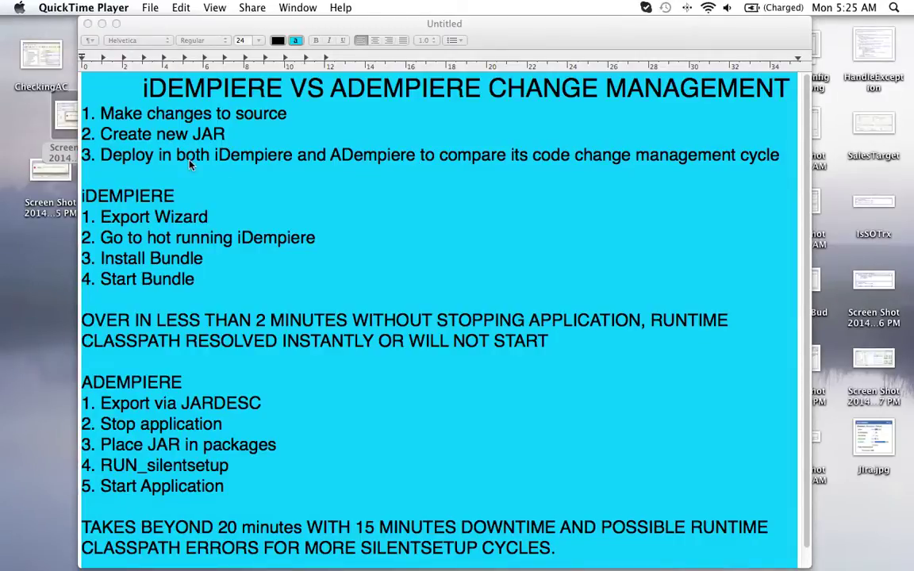
# - Switch to Eclipse, select the org.idempiere.budget project and bring up the BudgetUtils.java source
pyautogui.press('super+Tab')
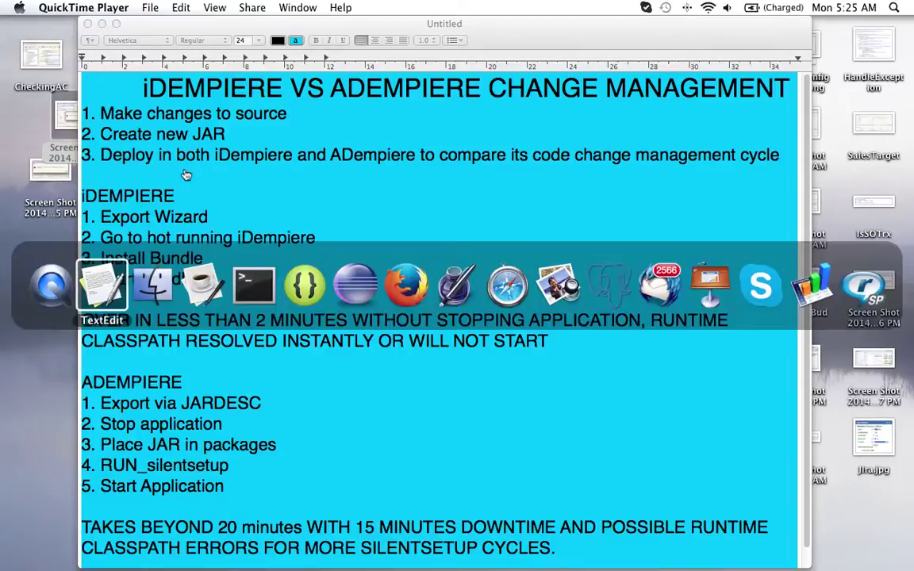
pyautogui.press('super+Tab')
pyautogui.press('super+Tab')
pyautogui.press('super+Tab')
pyautogui.press('super+Tab')
pyautogui.press('super+Tab')
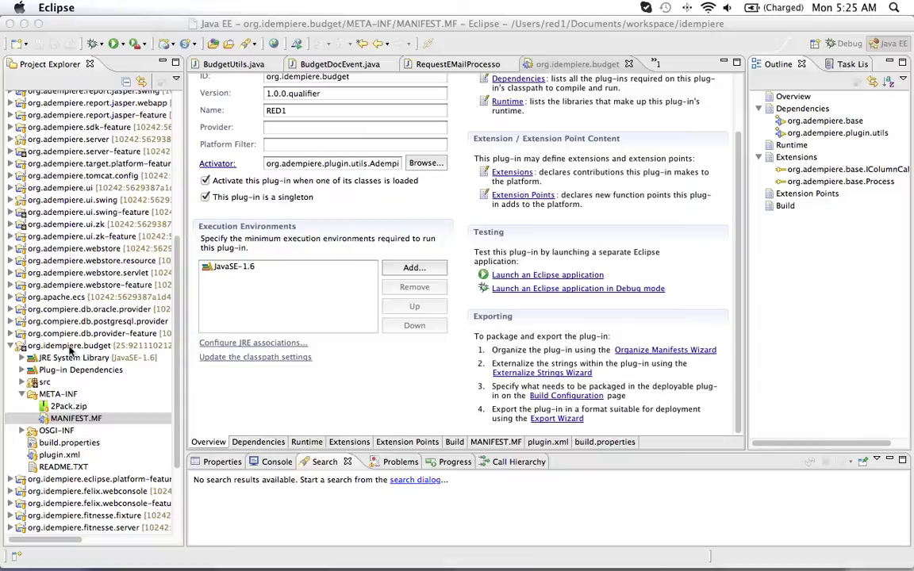
pyautogui.click(50, 347)
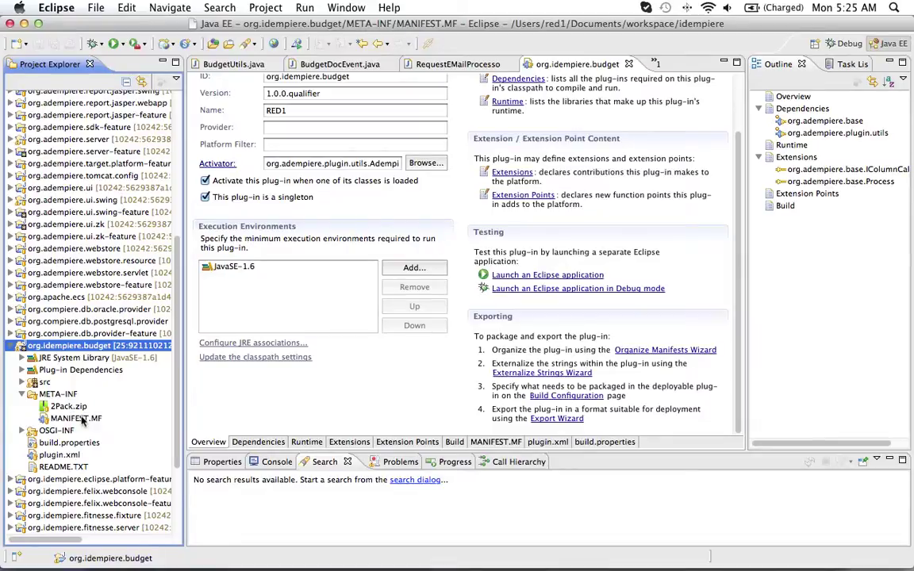
pyautogui.click(227, 65)
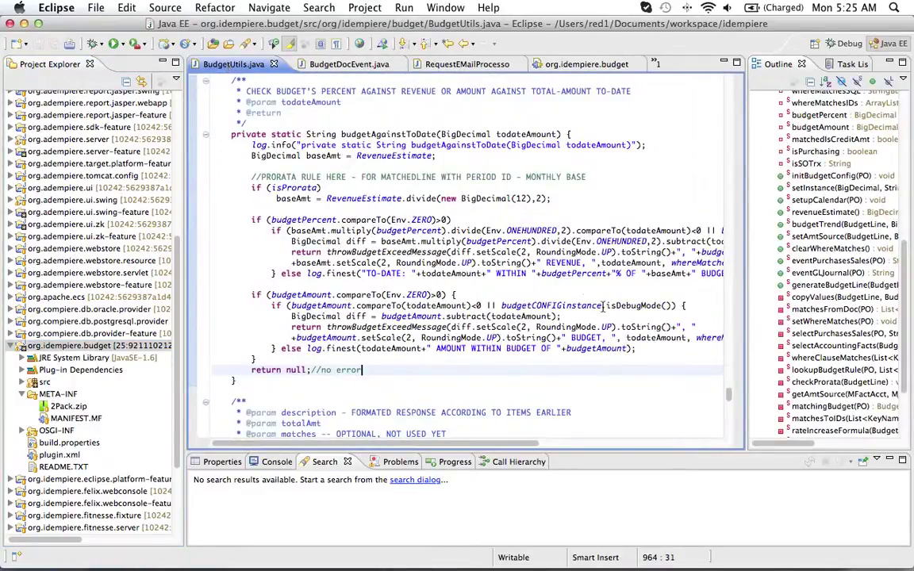
# - Replace isDebugMode() with getDescription().contains("DEBUG") in the budgetAmount condition of the budgetAgainstToDate method
pyautogui.click(564, 380)
pyautogui.click(673, 306)
pyautogui.press('BackSpace')
pyautogui.press('BackSpace')
pyautogui.press('BackSpace')
pyautogui.press('BackSpace')
pyautogui.press('BackSpace')
pyautogui.press('BackSpace')
pyautogui.press('BackSpace')
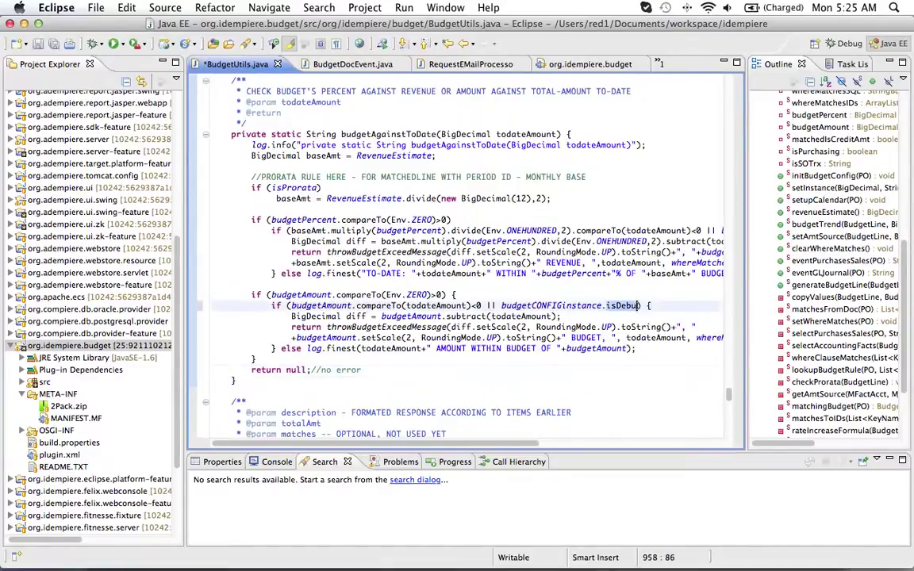
pyautogui.write('getDescription().contains("DEBUG")')
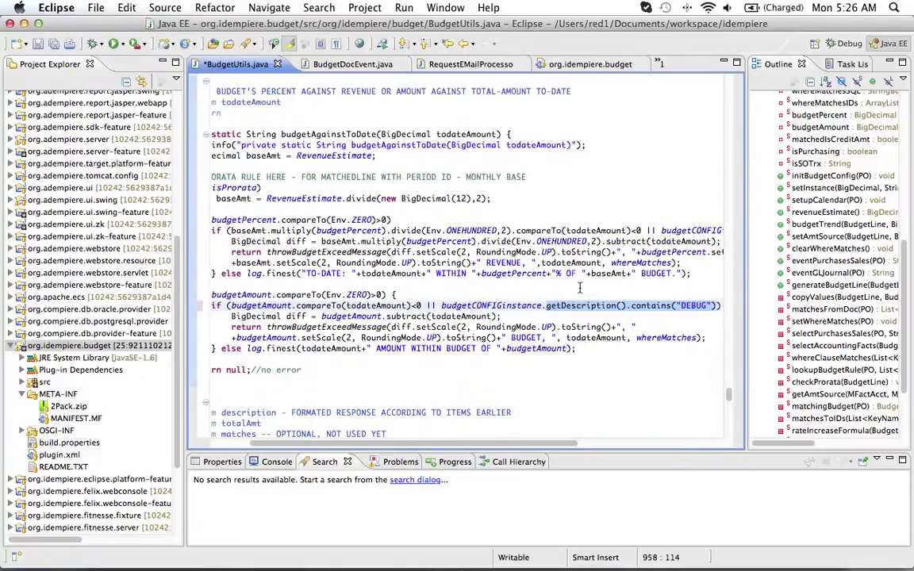
# - Change the getDescription().contains("DEBUG") check in the budgetAmount condition to isDebugMode() and save BudgetUtils.java
pyautogui.click(547, 409)
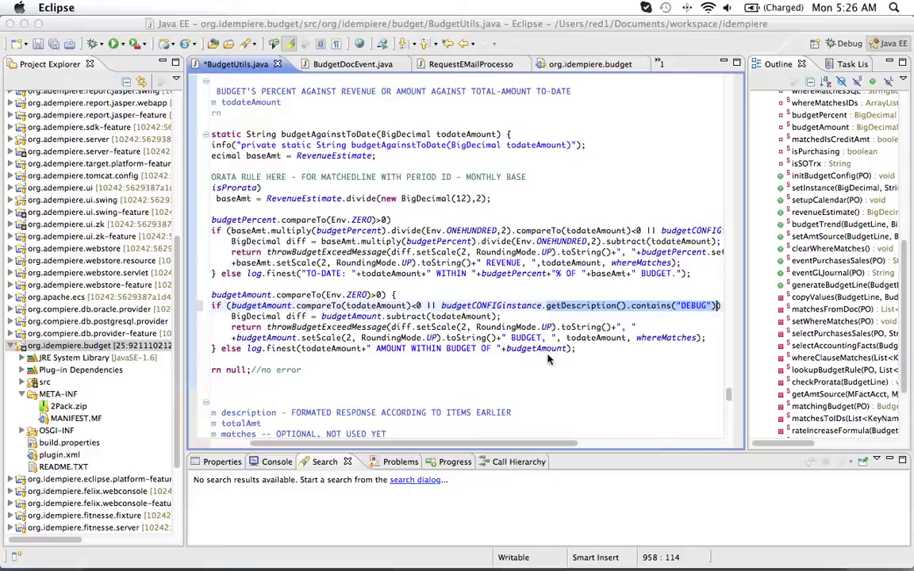
pyautogui.write('i')
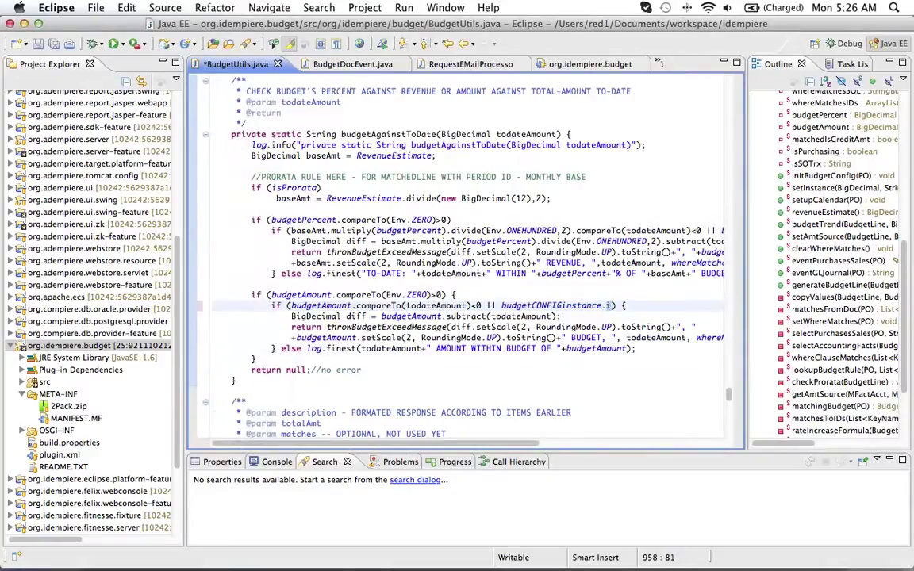
pyautogui.hotkey('ctrl', 'space')
pyautogui.hotkey('ctrl', 's')
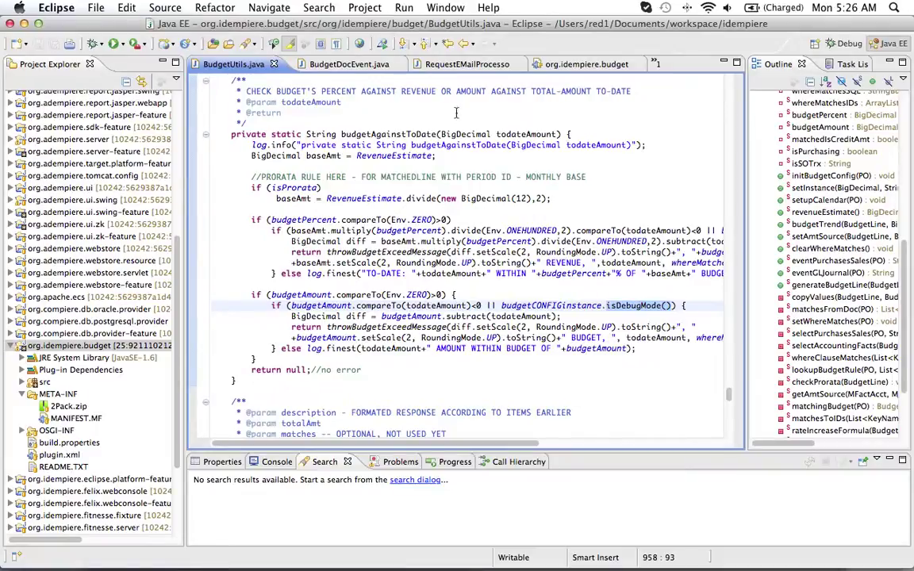
# - Export the org.idempiere.budget plug-in to the /Applications/OSGI-BUDGET directory using the manifest's Export Wizard
pyautogui.click(587, 65)
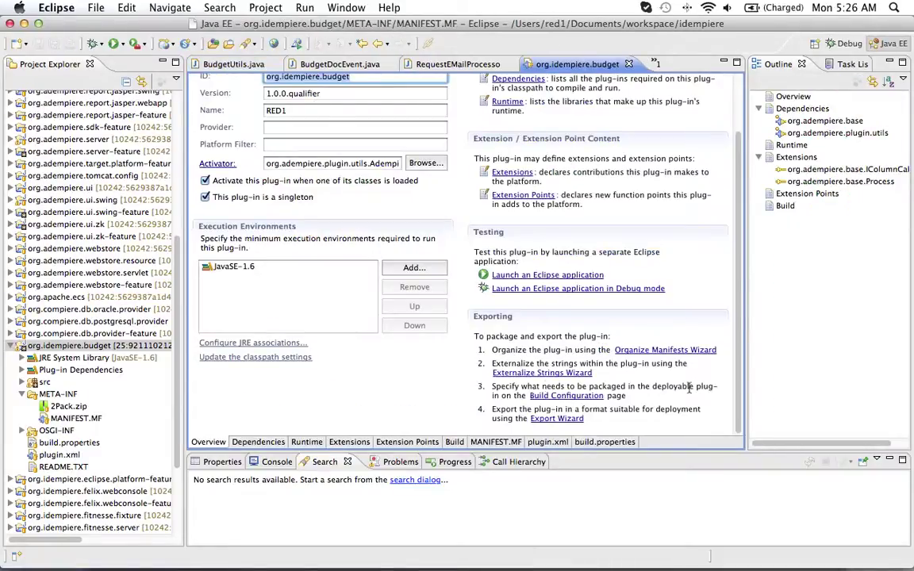
pyautogui.click(565, 420)
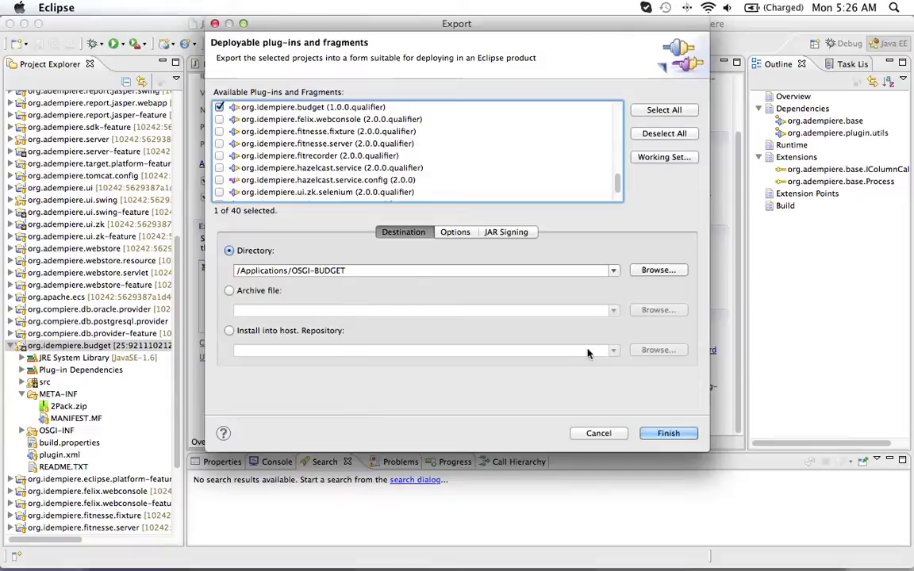
pyautogui.click(668, 434)
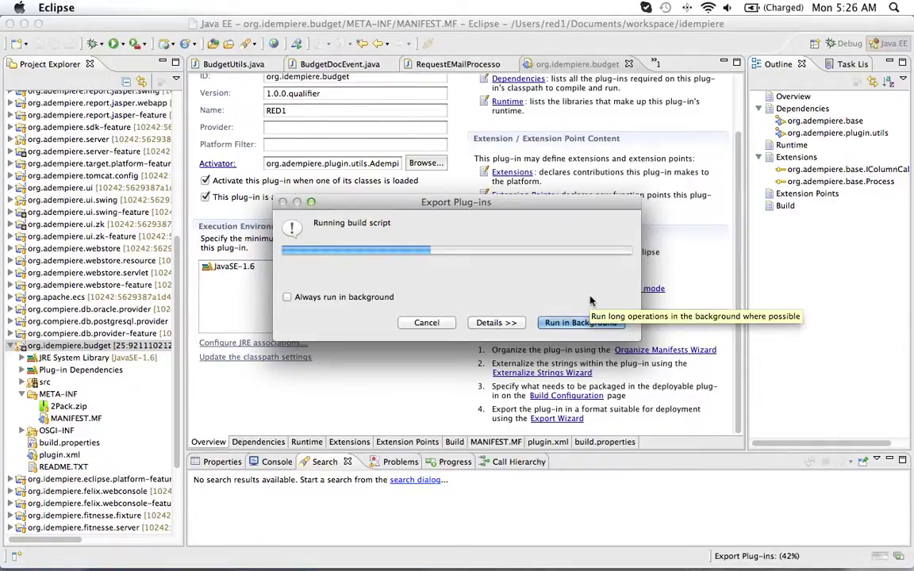
# - Switch to Finder and select the newly exported org.idempiere.budget_1.0.0.201405120526.jar in the plugins folder
pyautogui.press('super+Tab')
pyautogui.press('super+Tab')
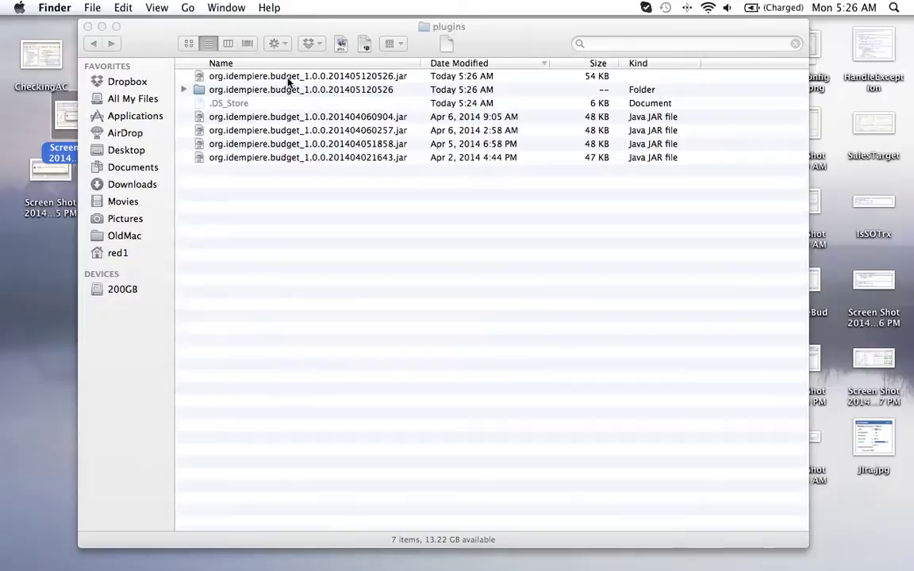
pyautogui.click(287, 78)
pyautogui.click(287, 78)
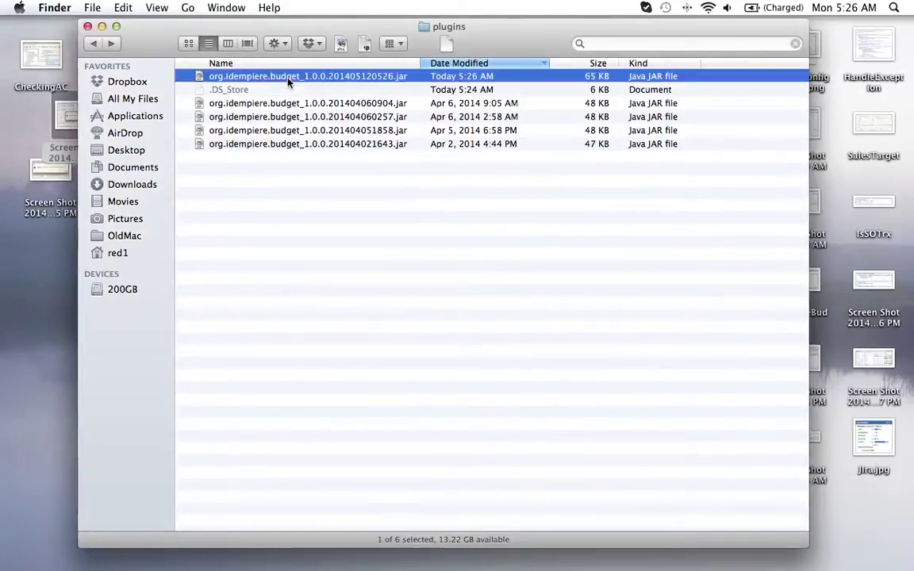
# - Switch to the bash session in Terminal and clear its output
pyautogui.press('super+Tab')
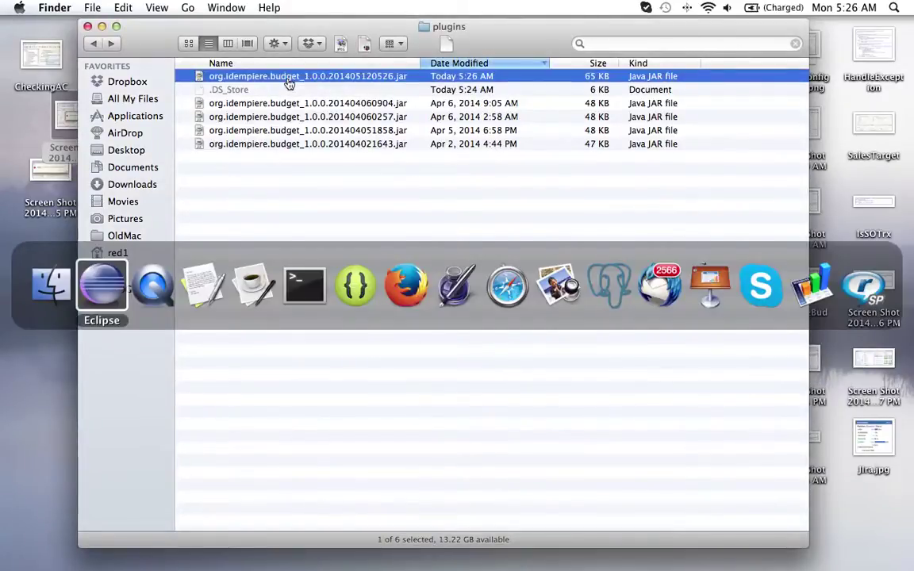
pyautogui.press('super+Tab')
pyautogui.press('super+Tab')
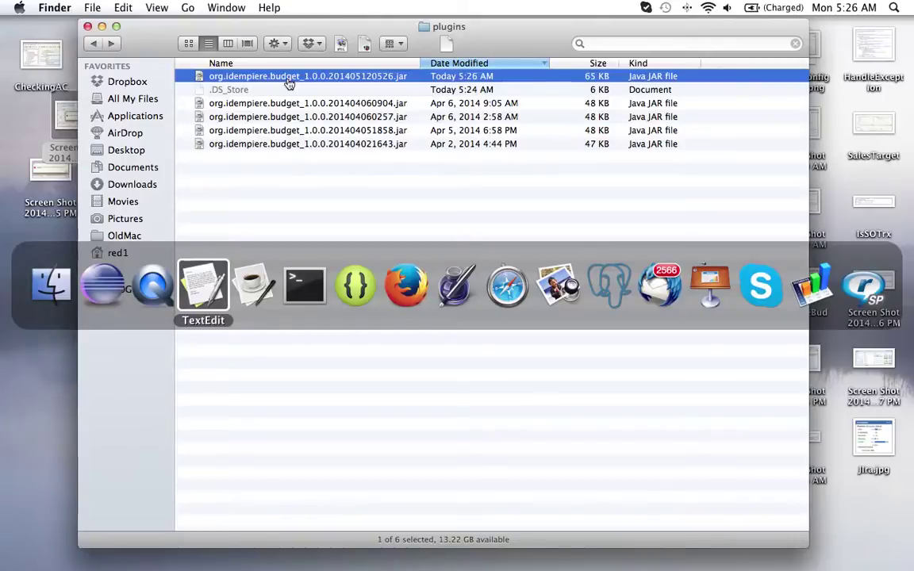
pyautogui.press('super+Tab')
pyautogui.press('super+Tab')
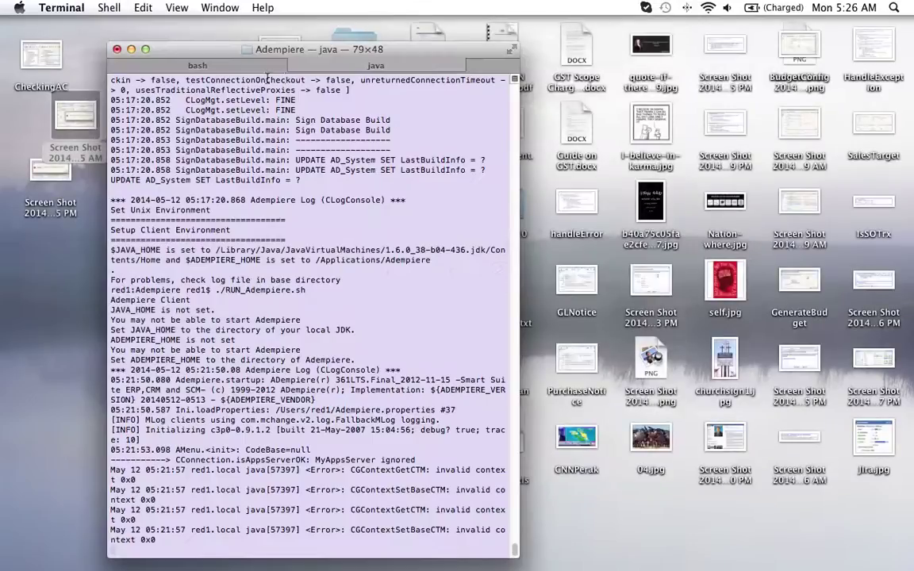
pyautogui.click(244, 67)
pyautogui.write('cl')
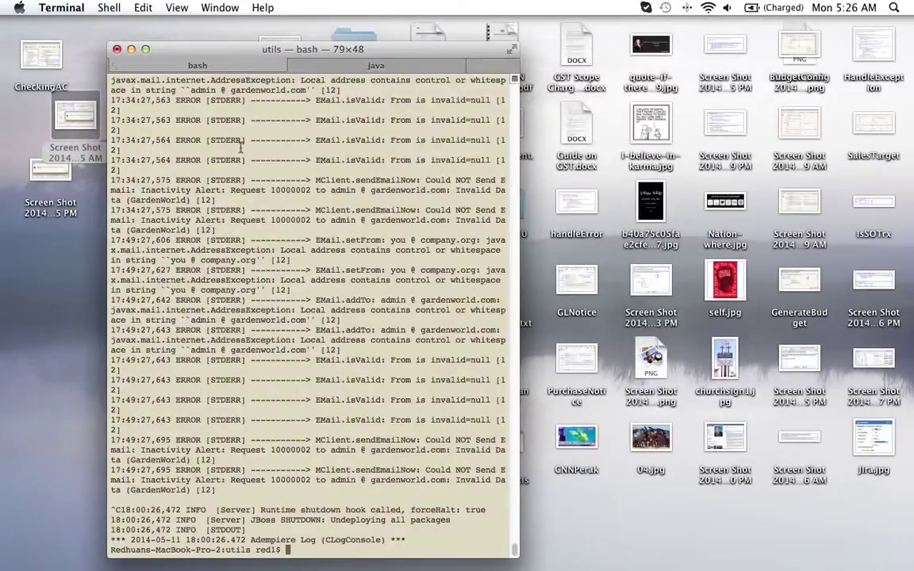
pyautogui.write('ear')
pyautogui.press('Return')
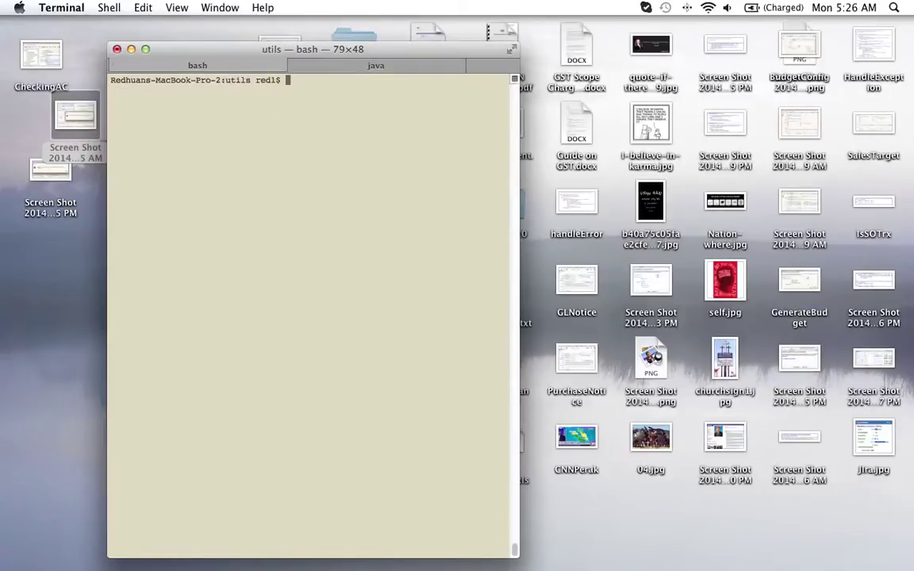
# - Print the working directory, move up two levels and into idempiere-server, and list its contents
pyautogui.write('pwd')
pyautogui.press('Return')
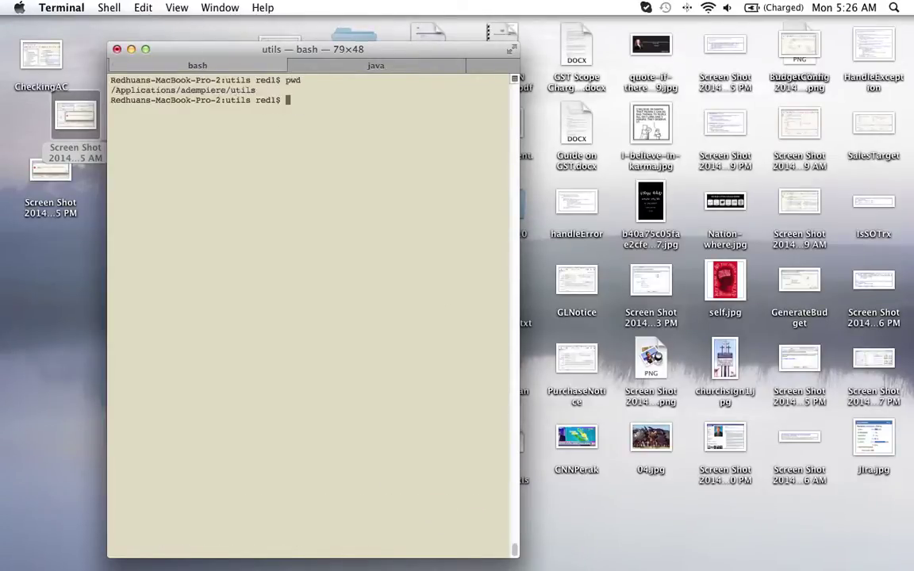
pyautogui.write('cd ../..')
pyautogui.press('Return')
pyautogui.write('cd ')
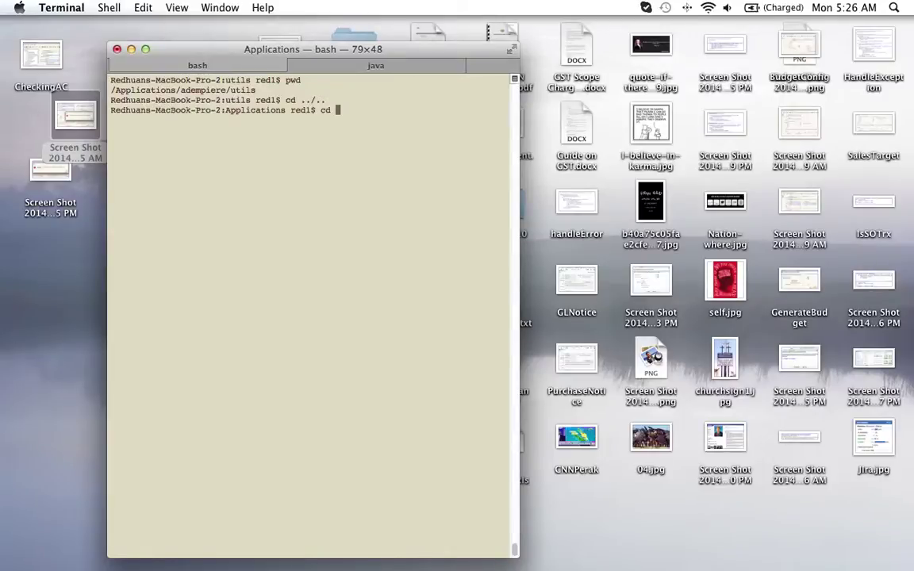
pyautogui.write('idempiere-server')
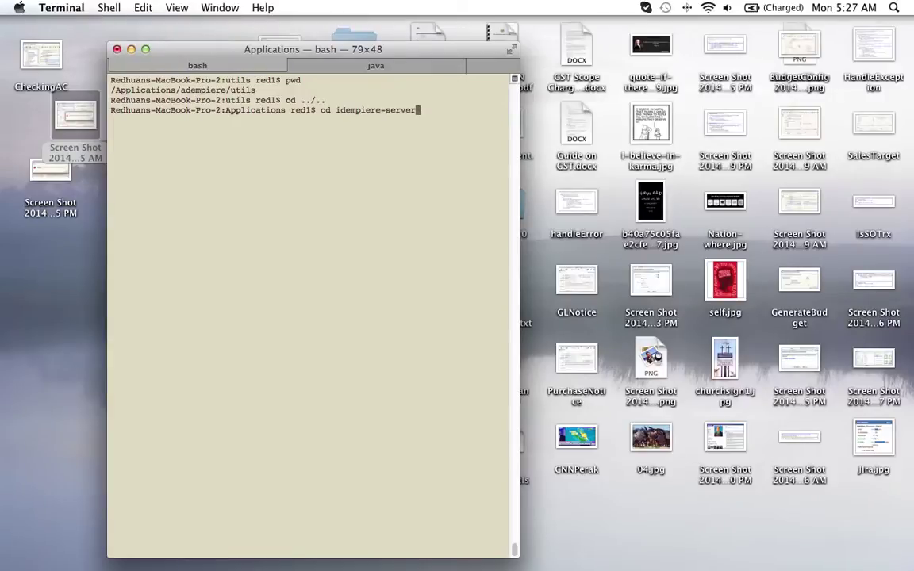
pyautogui.press('Return')
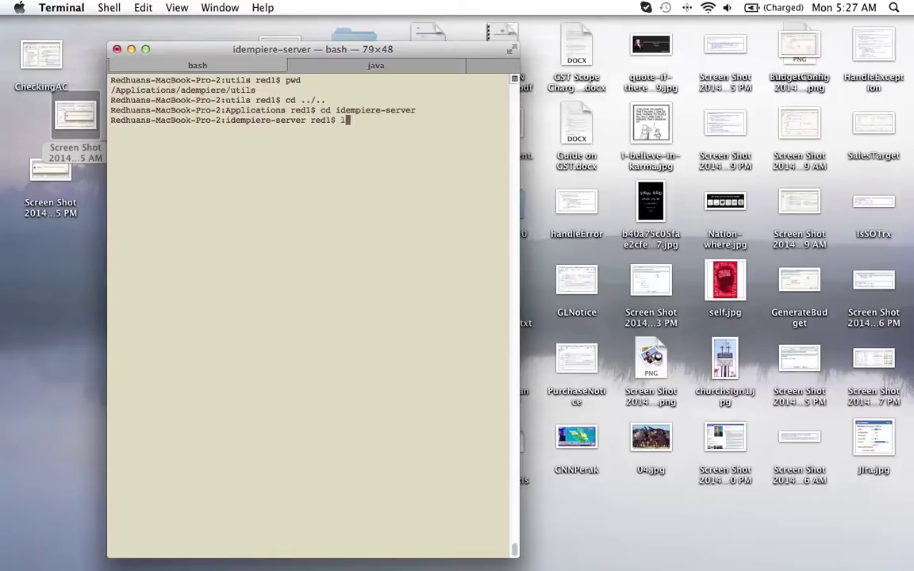
pyautogui.write('ls')
pyautogui.press('Return')
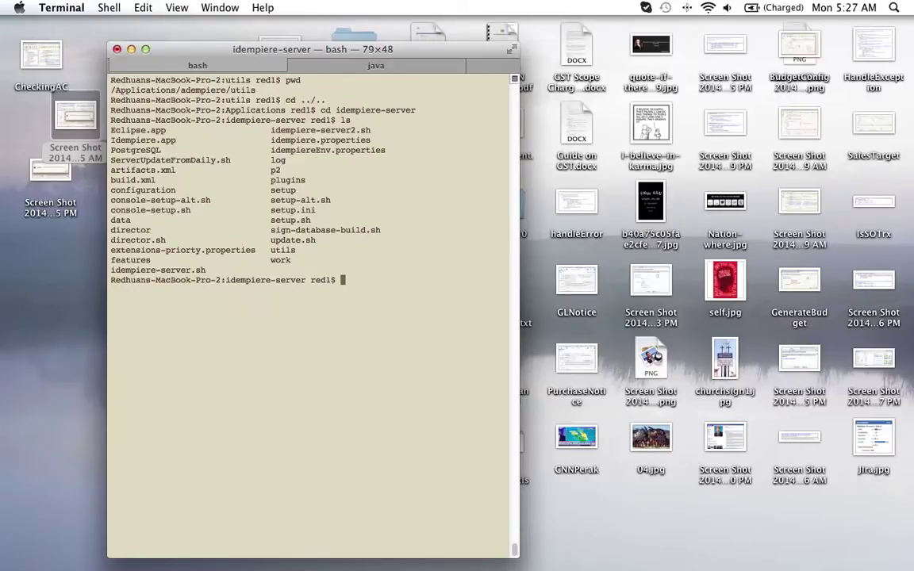
pyautogui.click(325, 66)
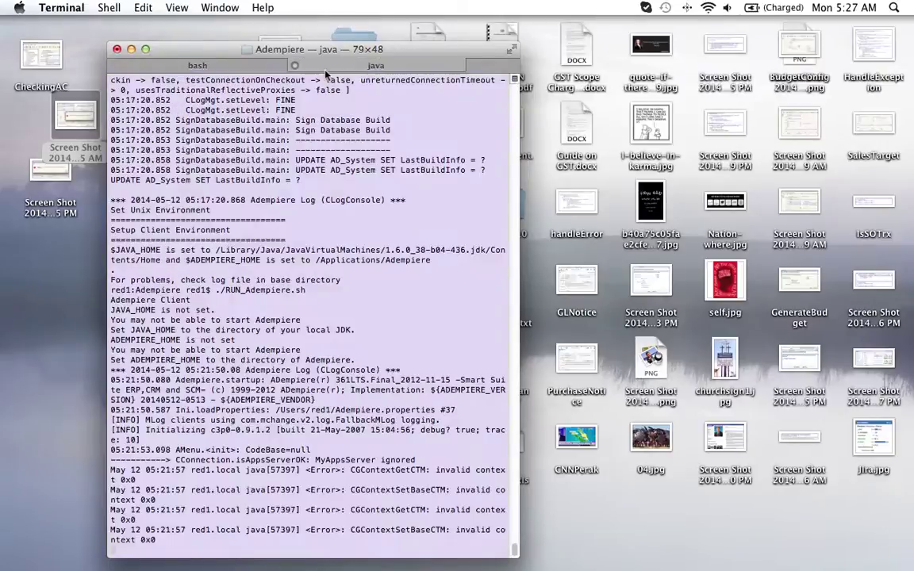
pyautogui.click(176, 66)
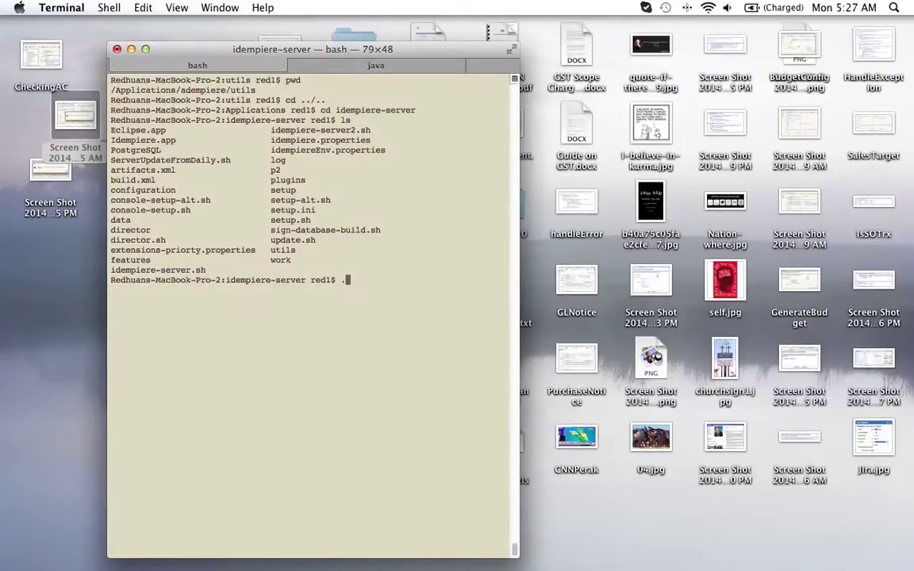
pyautogui.write('./i')
pyautogui.press('BackSpace')
pyautogui.press('BackSpace')
pyautogui.press('BackSpace')
# - Write the command "install file:/../org.idempiere.budget_1.0.0.201405120526.jar" at the prompt, copying the JAR's file name from Finder
pyautogui.write('install file:/..//')
pyautogui.press('BackSpace')
pyautogui.press('super+Tab')
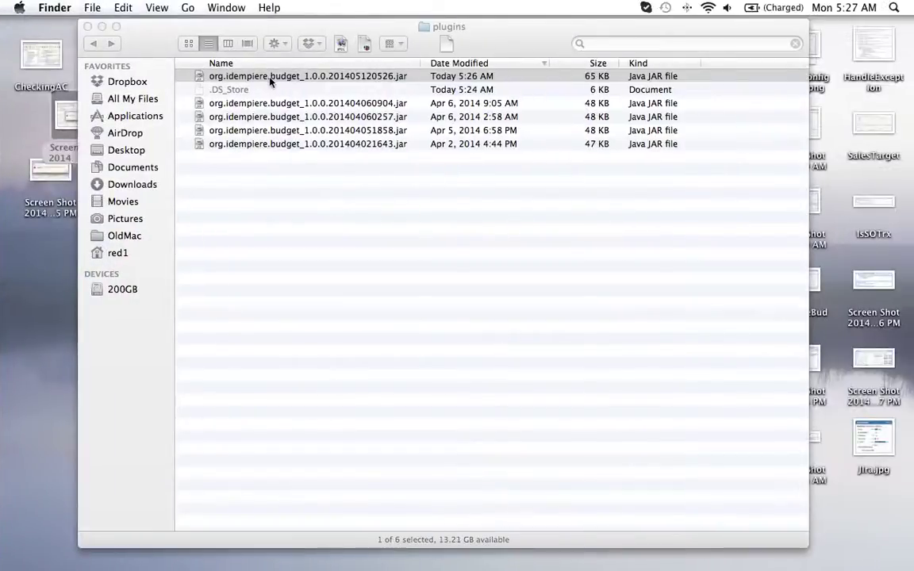
pyautogui.click(271, 78)
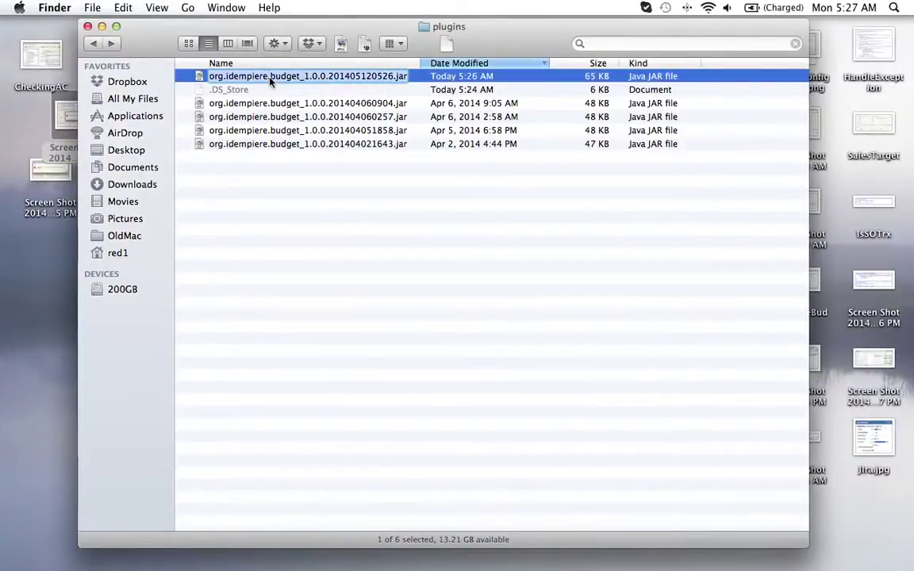
pyautogui.press('super+c')
pyautogui.press('super+h')
pyautogui.press('super+v')
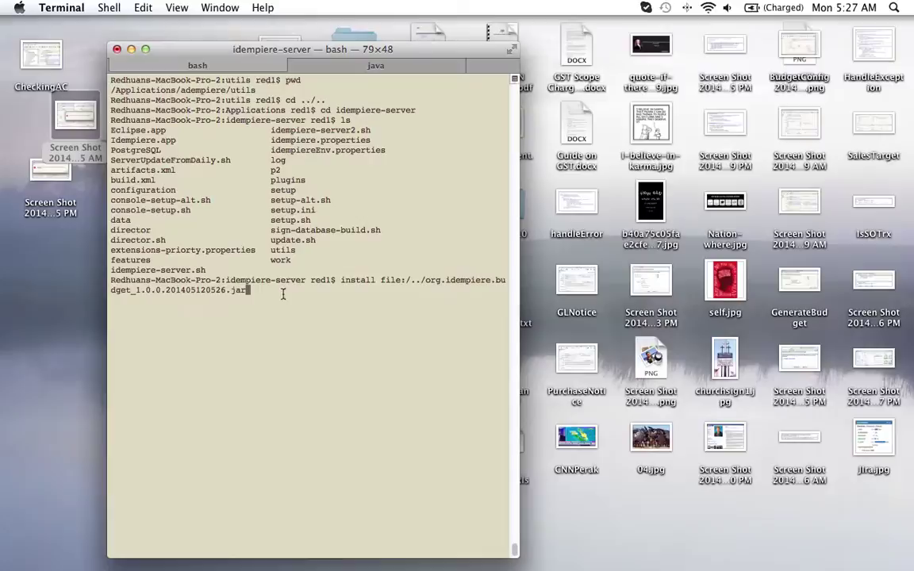
# - Switch to the TextEdit comparison notes and highlight ADempiere steps 2 to 5, from Stop application to Start Application
pyautogui.press('super+Tab')
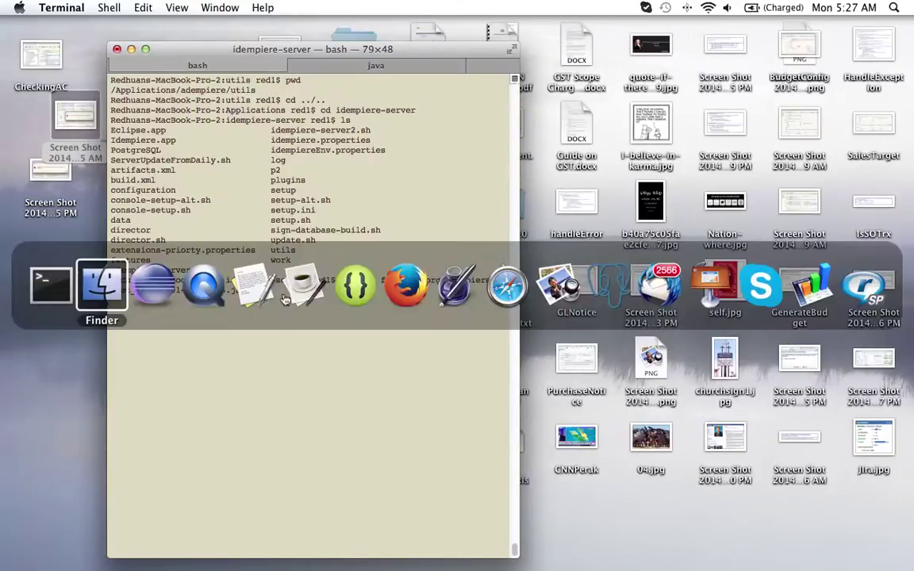
pyautogui.press('super+Tab')
pyautogui.press('super+Tab')
pyautogui.press('super+Tab')
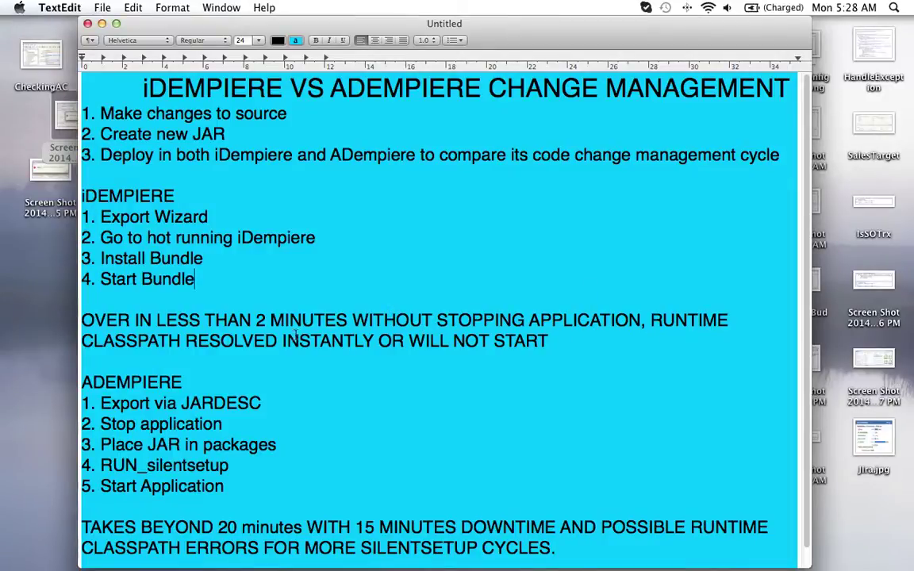
pyautogui.scroll(-1, 296, 335)
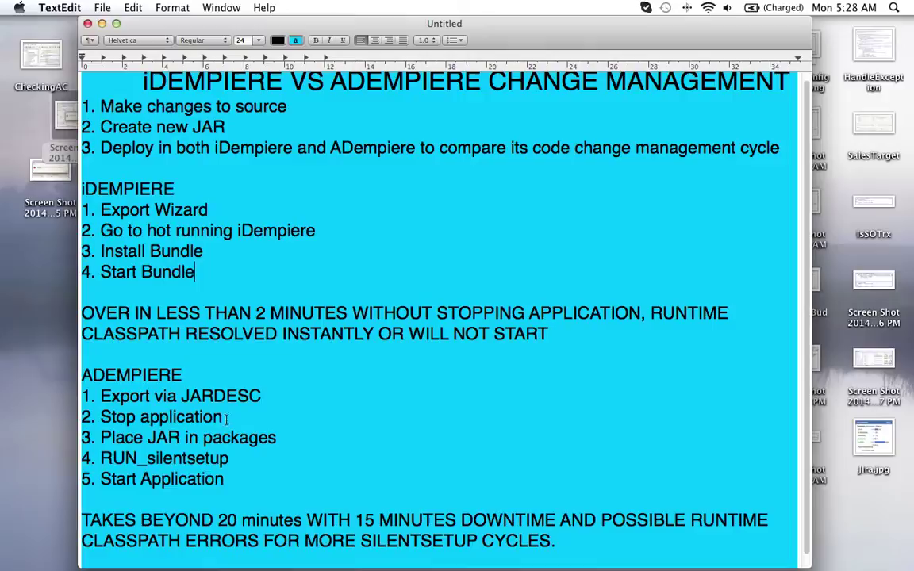
pyautogui.moveTo(226, 418); pyautogui.dragTo(69, 416)
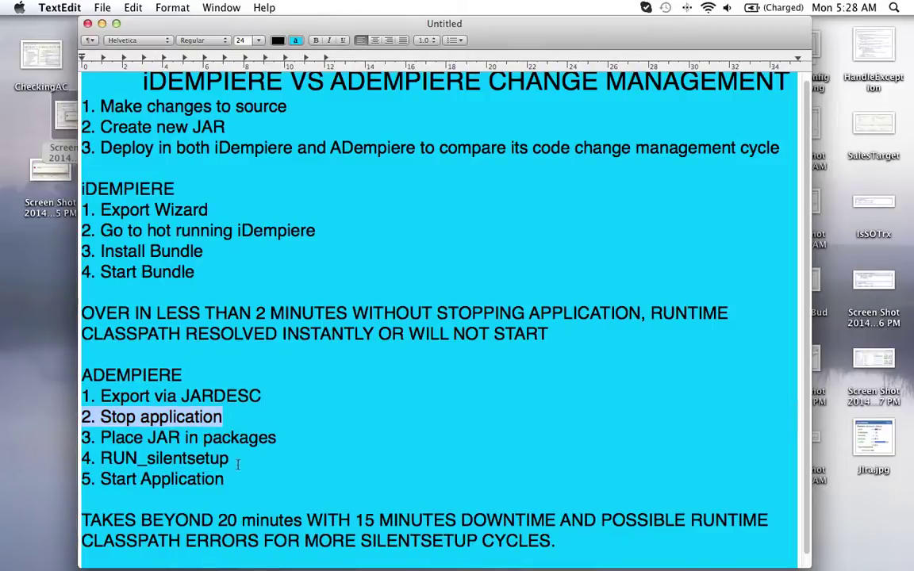
pyautogui.moveTo(230, 479); pyautogui.dragTo(77, 410)
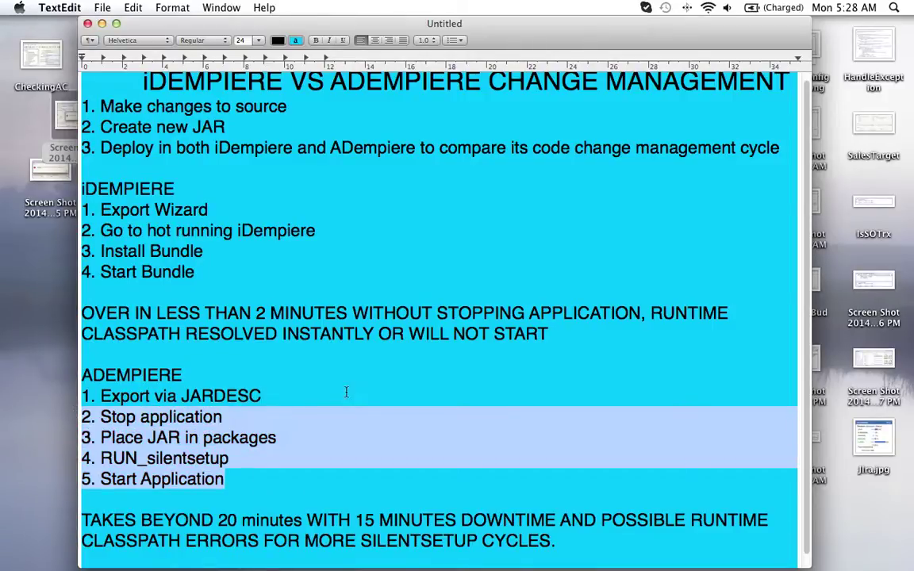
# - Switch to the ADT workspace and create the JAR from budget360.jardesc in the Budget360 project, overwriting the existing budget360.jar
pyautogui.press('super+Tab')
pyautogui.press('super+Tab')
pyautogui.press('super+Tab')
pyautogui.press('super+Tab')
pyautogui.press('super+Tab')
pyautogui.press('super+Tab')
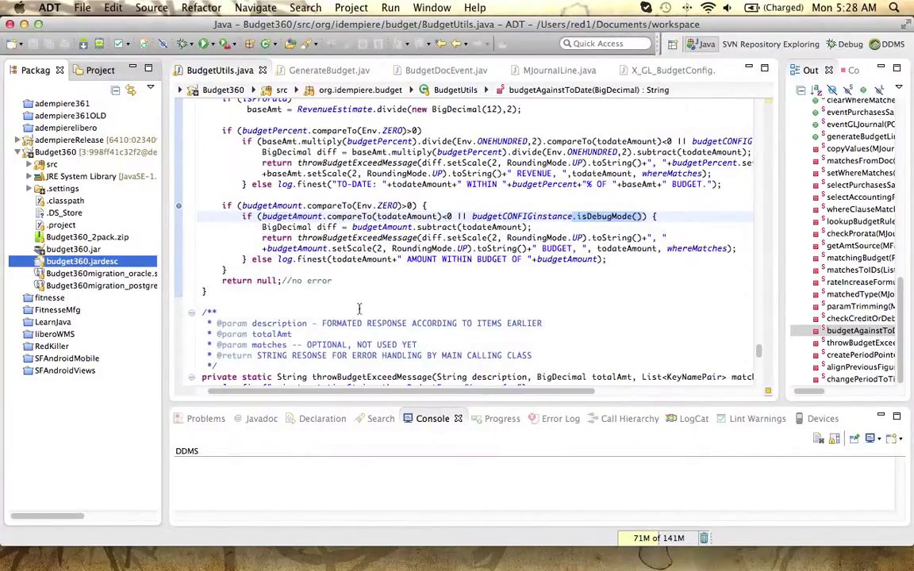
pyautogui.click(358, 310)
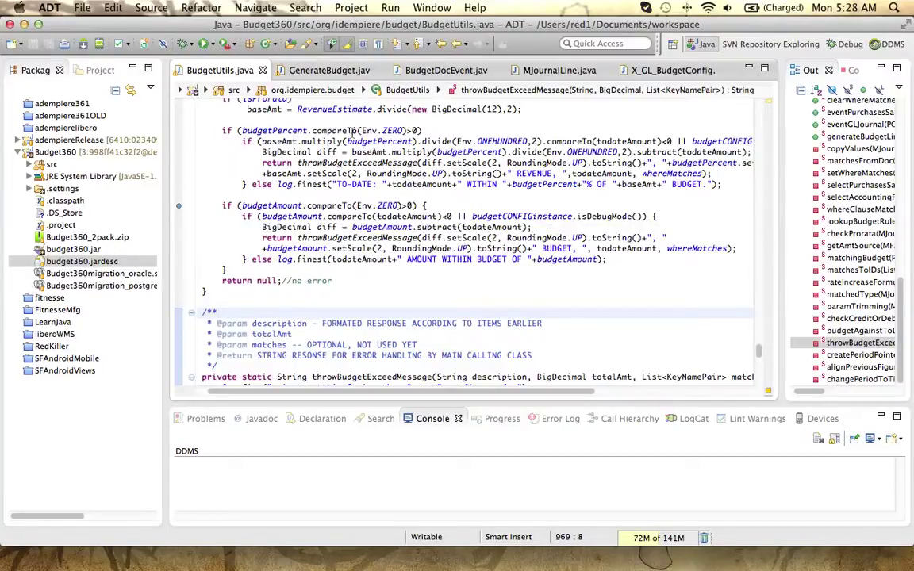
pyautogui.rightClick(62, 264)
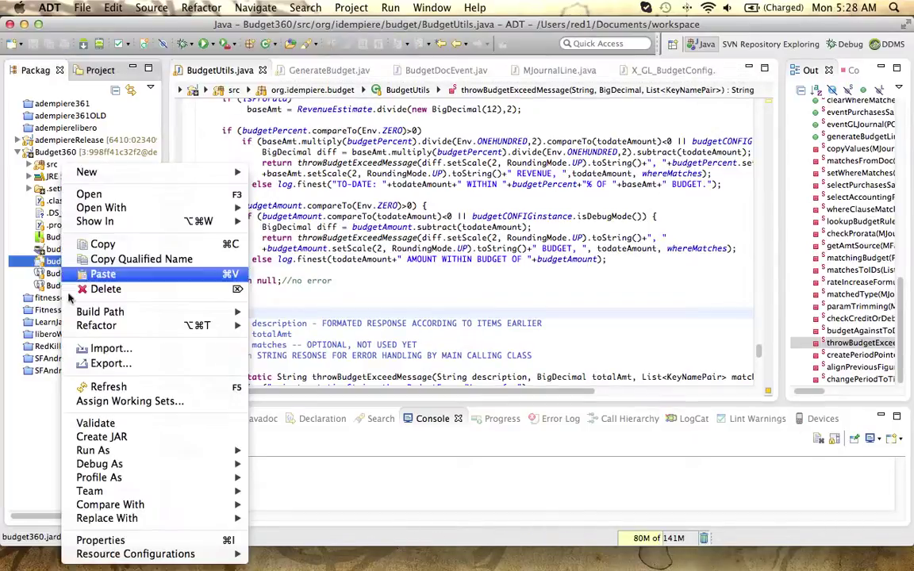
pyautogui.click(104, 441)
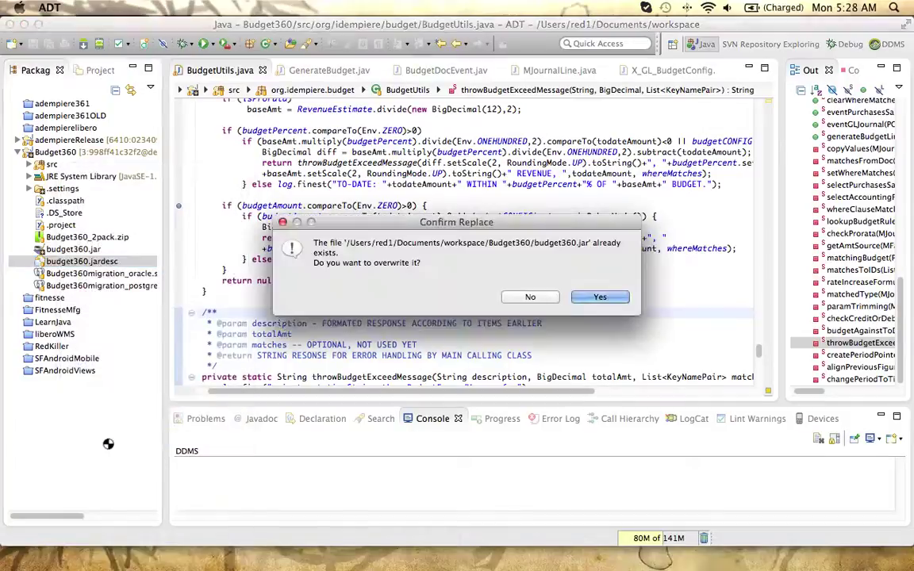
pyautogui.click(598, 297)
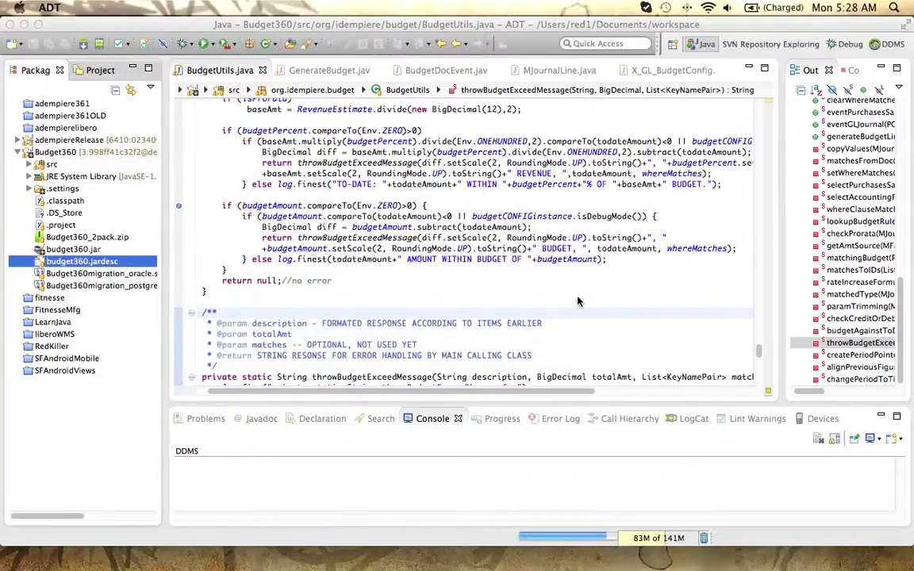
pyautogui.click(599, 296)
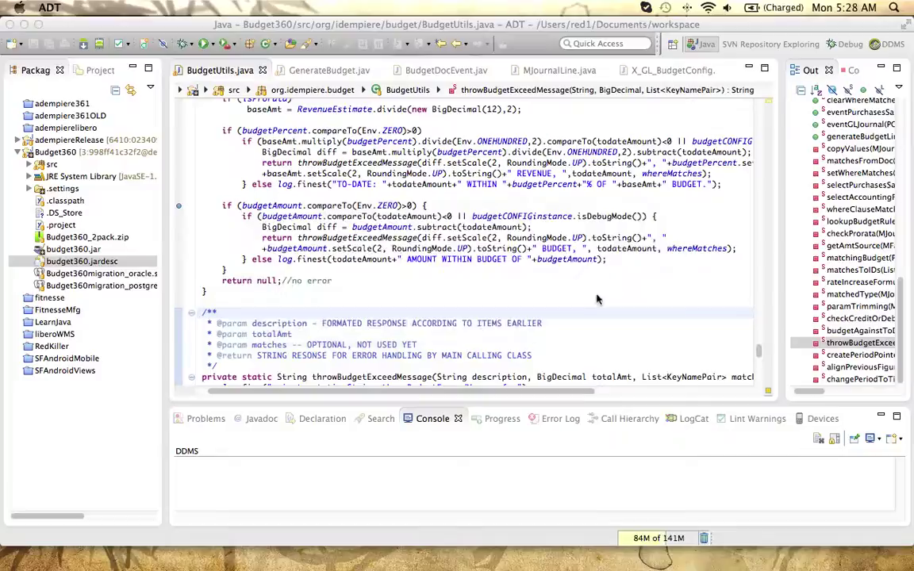
# - Switch to Finder, return to the workspace's Budget360 folder and select budget360.jar to view its file details
pyautogui.press('super+Tab')
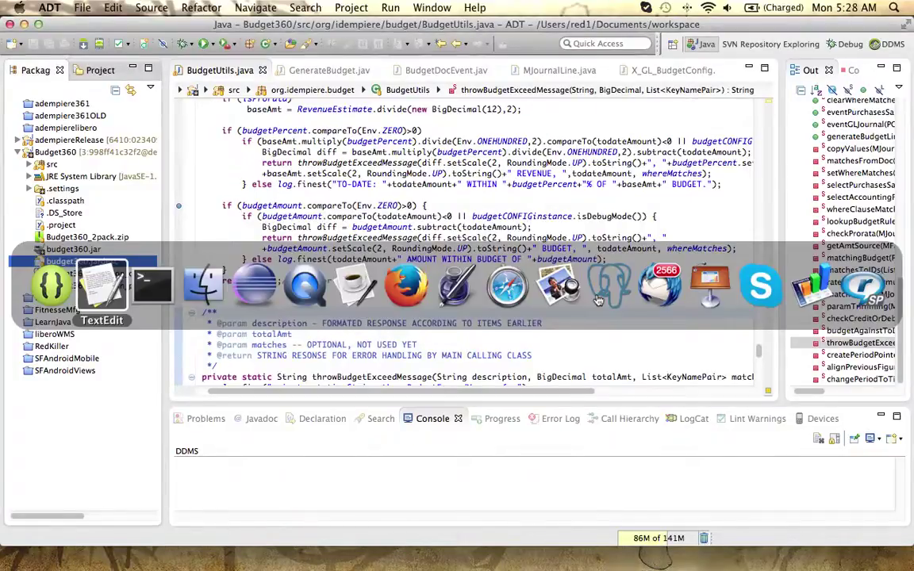
pyautogui.press('super+Tab')
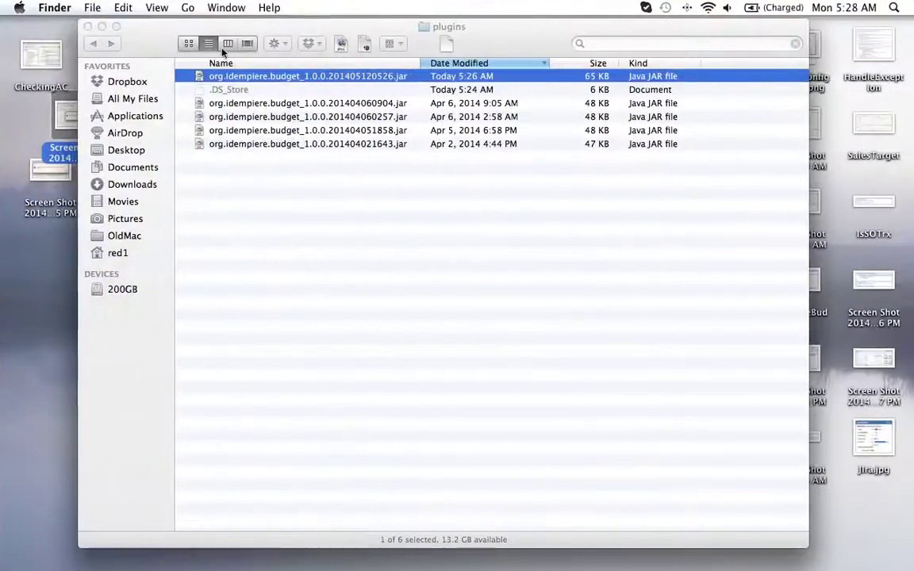
pyautogui.click(93, 45)
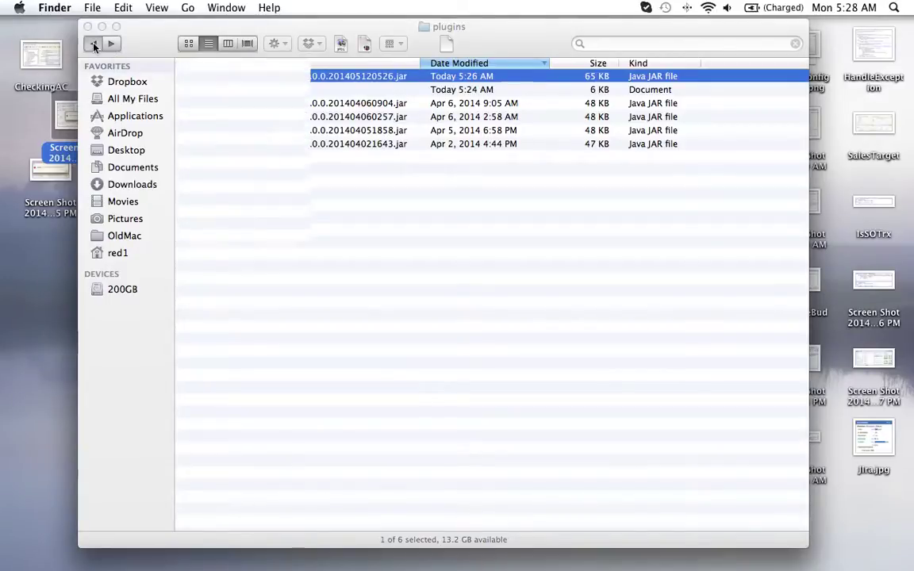
pyautogui.click(93, 45)
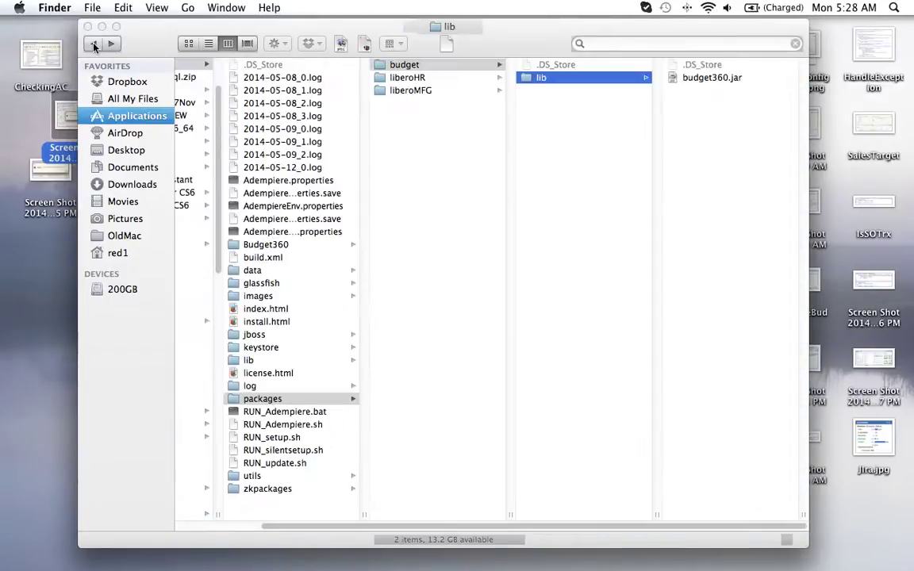
pyautogui.click(93, 44)
pyautogui.click(93, 45)
pyautogui.click(93, 45)
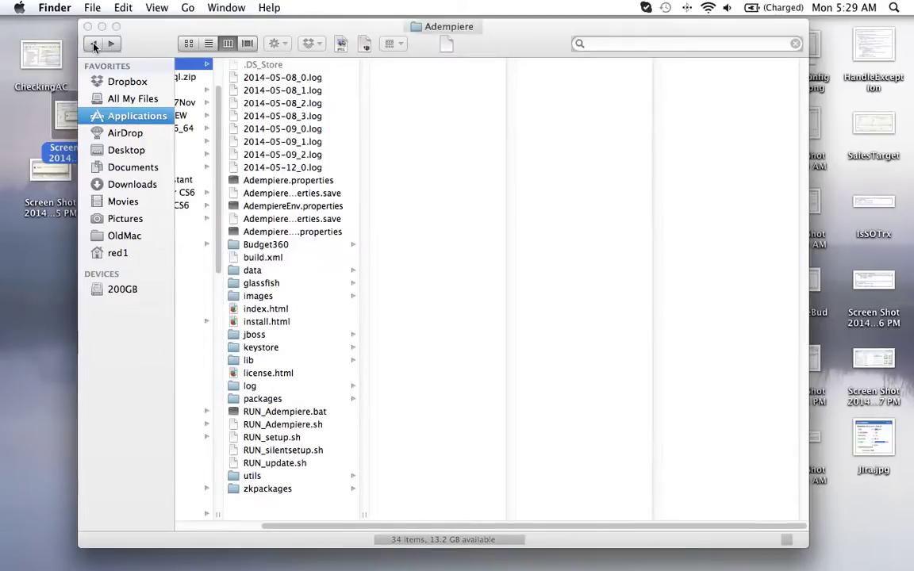
pyautogui.click(93, 45)
pyautogui.click(92, 45)
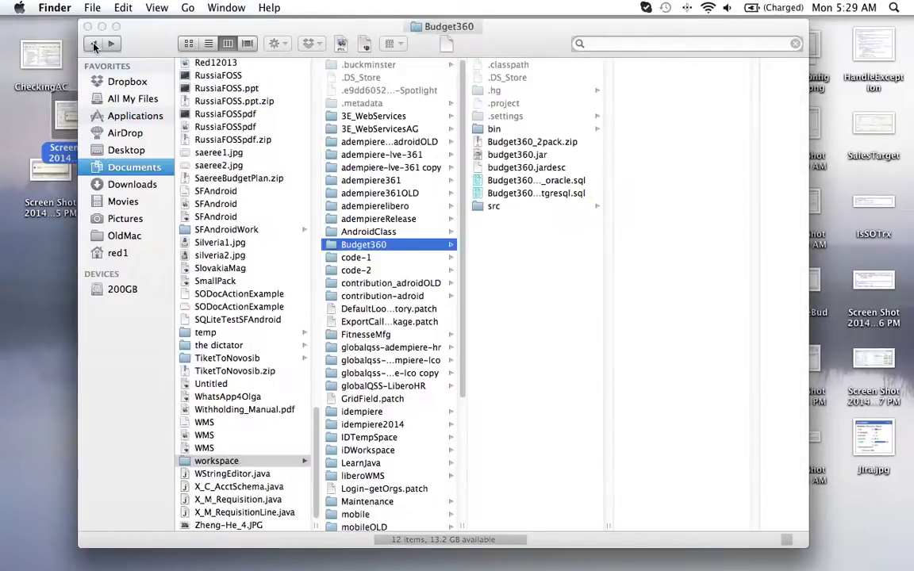
pyautogui.click(514, 158)
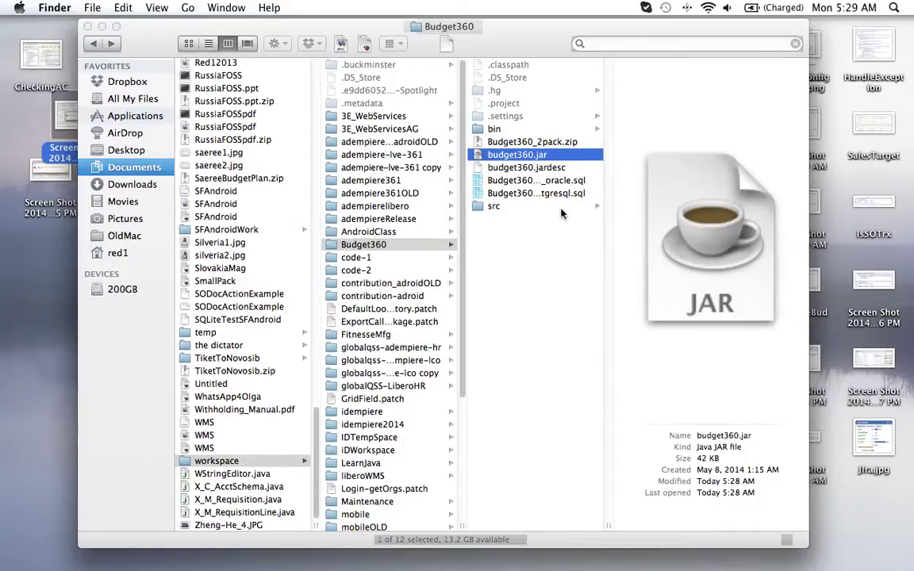
# - Show the lib folder under Adempiere/packages/budget, where the deployed budget360.jar is kept
pyautogui.click(93, 43)
pyautogui.click(111, 43)
pyautogui.click(111, 43)
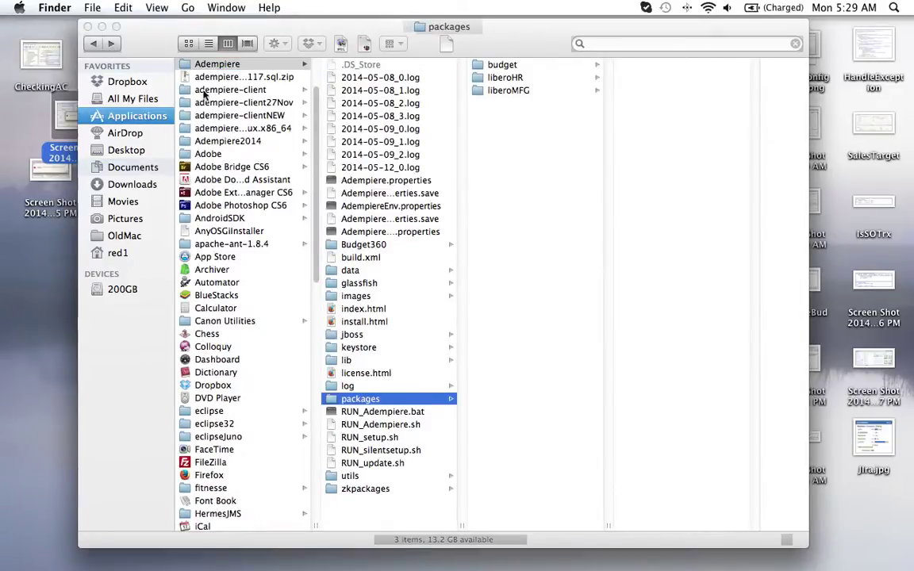
pyautogui.click(113, 44)
pyautogui.click(113, 45)
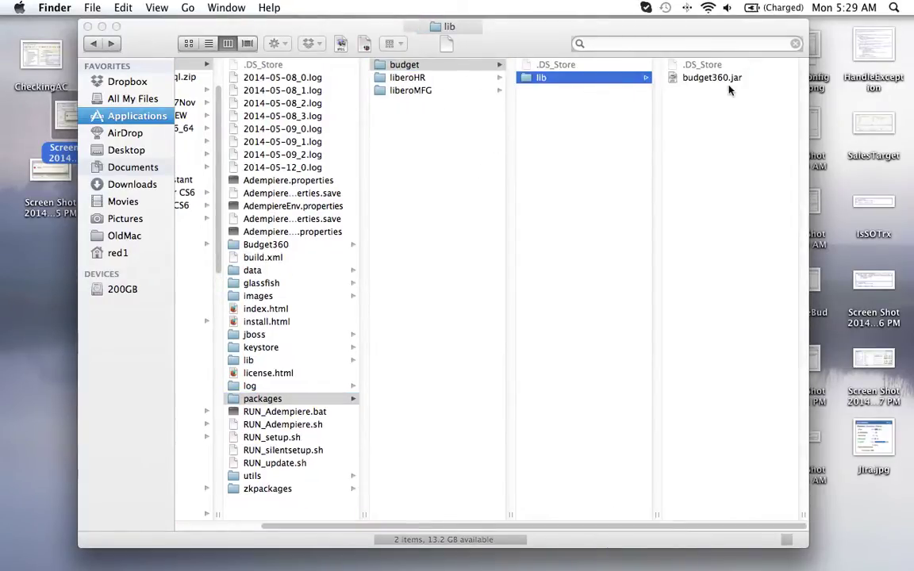
# - Switch to the java session in Terminal, stop the running ADempiere client and restart it with ./RUN_Adempiere.sh
pyautogui.press('super+Tab')
pyautogui.press('super+Tab')
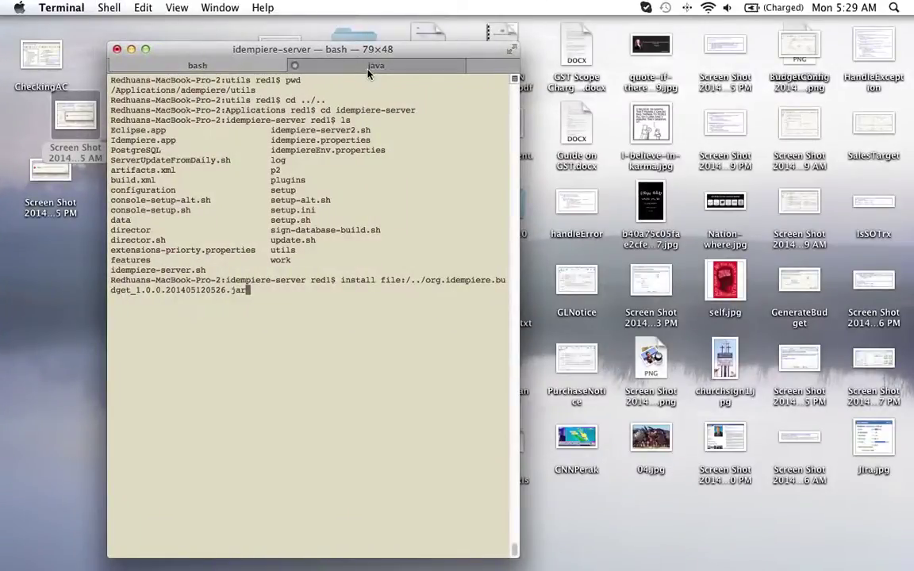
pyautogui.click(427, 65)
pyautogui.scroll(20, 355, 224)
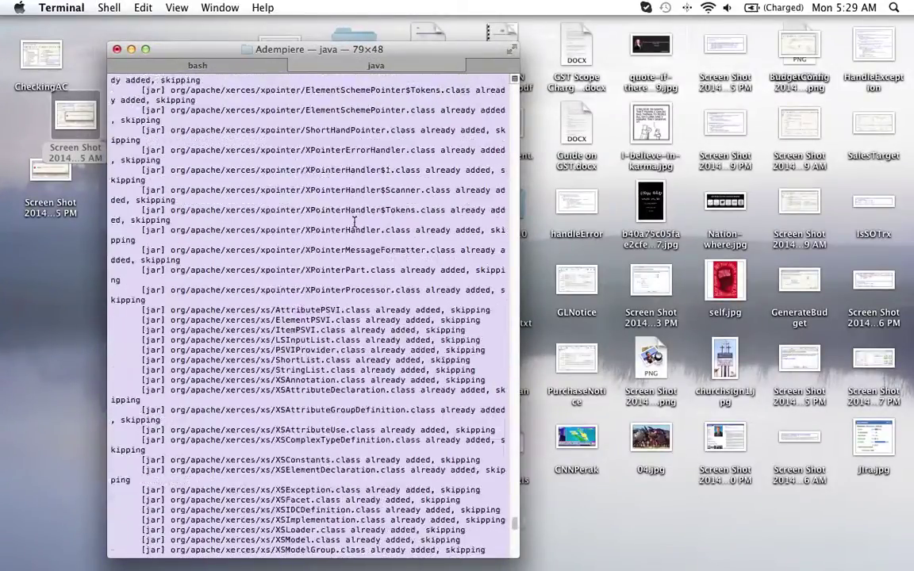
pyautogui.scroll(-20, 355, 225)
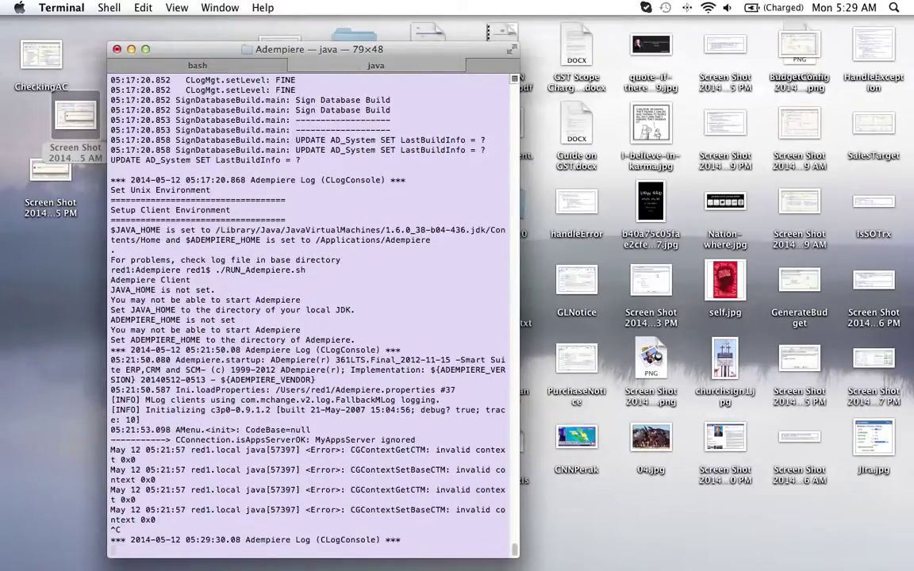
pyautogui.scroll(15, 315, 233)
pyautogui.scroll(-15, 314, 233)
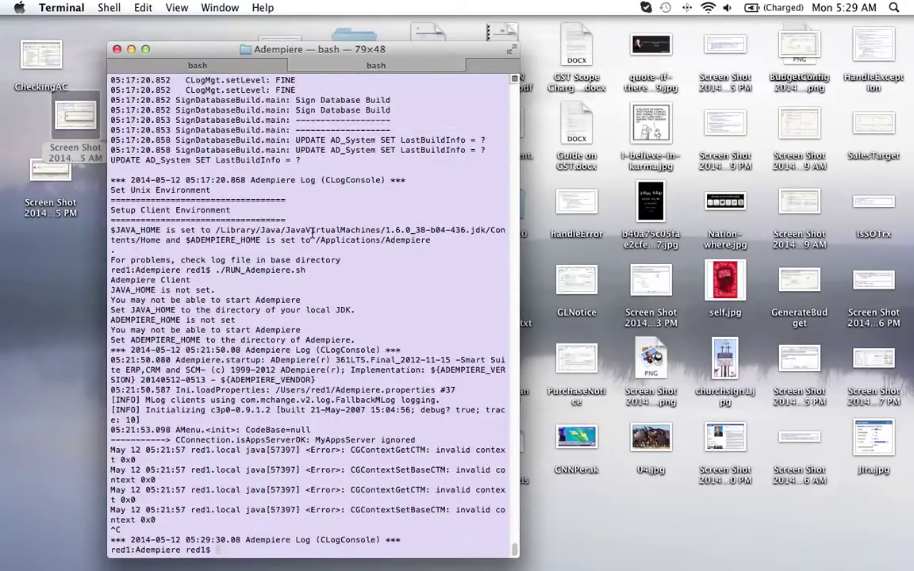
pyautogui.press('Up')
pyautogui.press('Return')
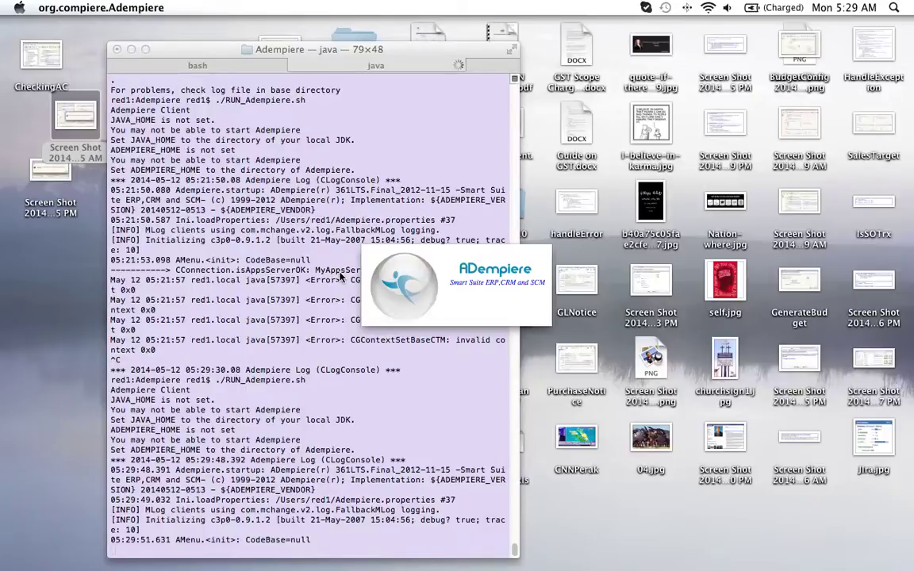
# - Switch to the TextEdit comparison notes and highlight the iDEMPIERE section from its heading through step 4, Start Bundle
pyautogui.press('super+Tab')
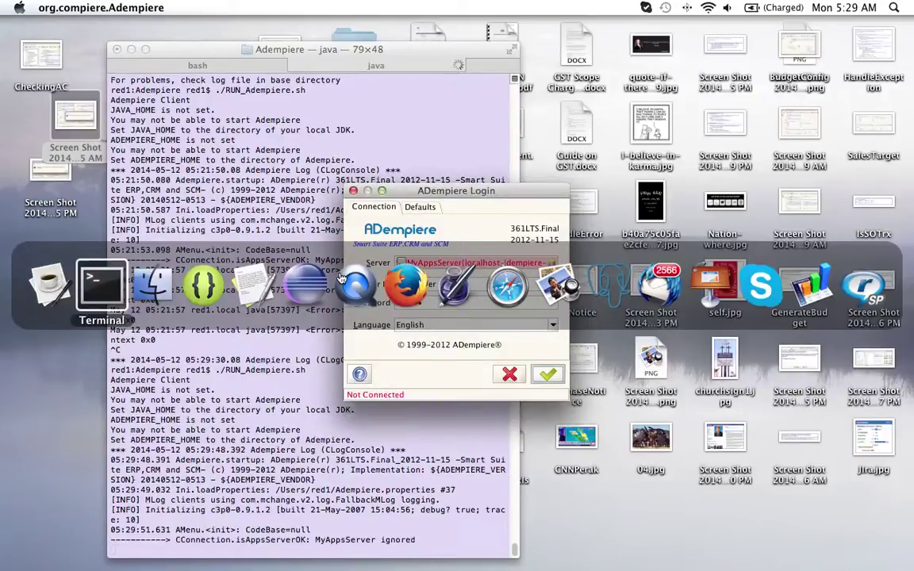
pyautogui.press('super+Tab')
pyautogui.press('super+Tab')
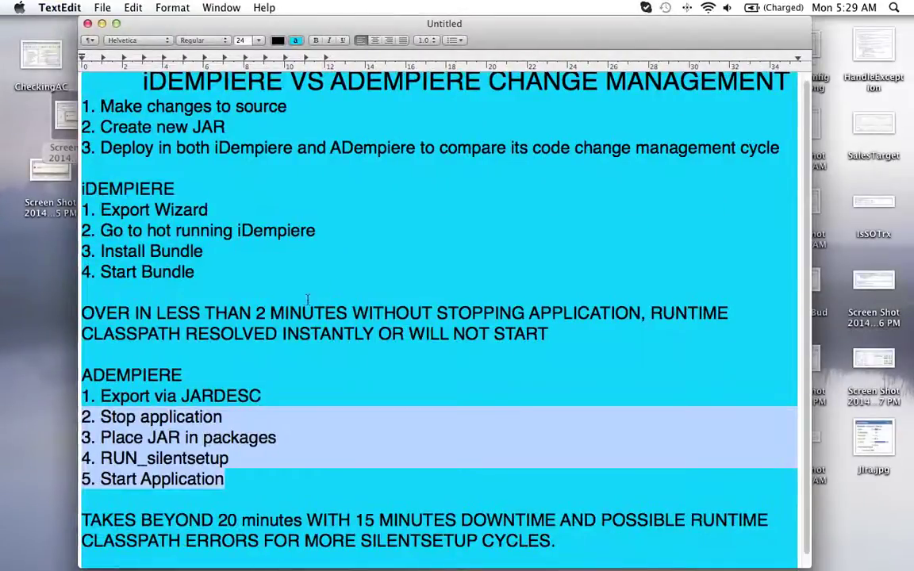
pyautogui.click(267, 261)
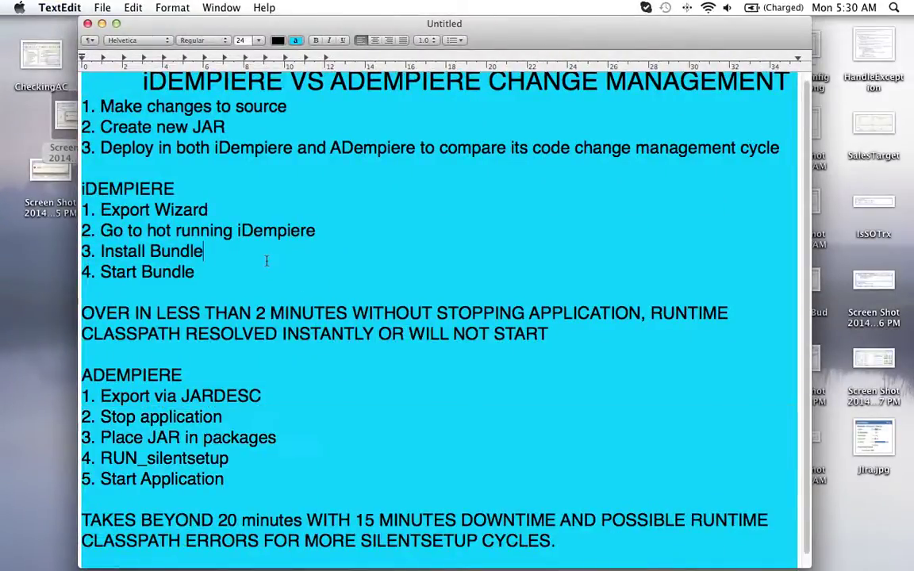
pyautogui.moveTo(230, 269); pyautogui.dragTo(73, 168)
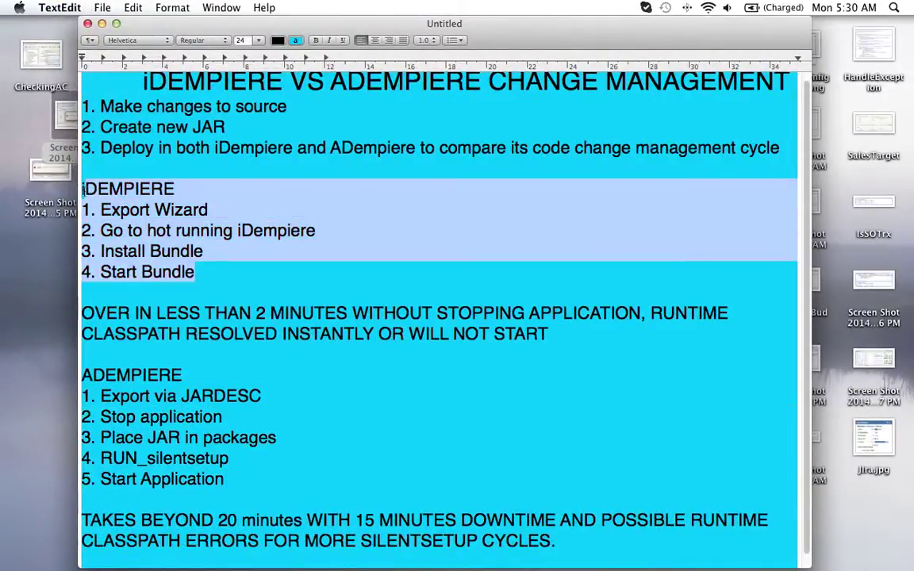
# - Highlight "Install Bundle" in the iDEMPIERE steps, clear the highlight and review the rest of the comparison notes
pyautogui.click(251, 214)
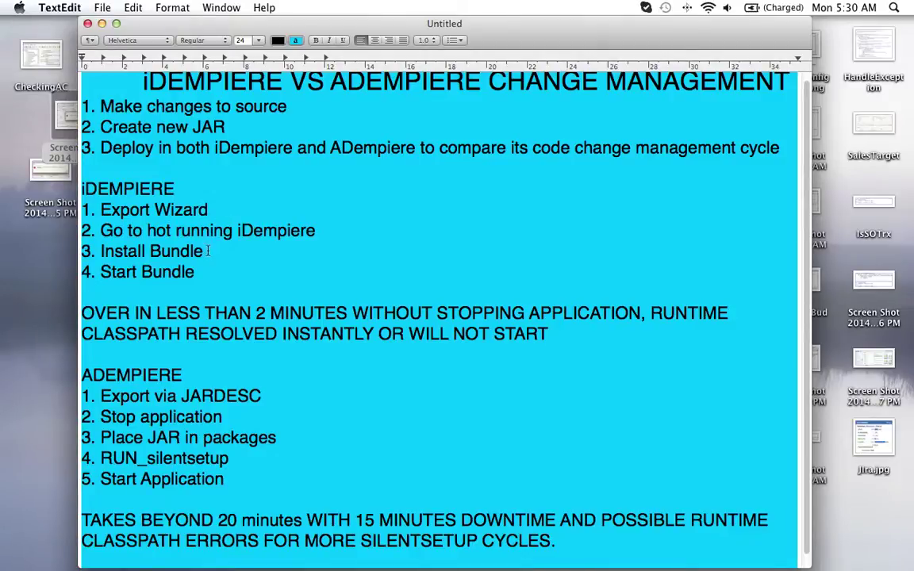
pyautogui.moveTo(209, 252); pyautogui.dragTo(100, 252)
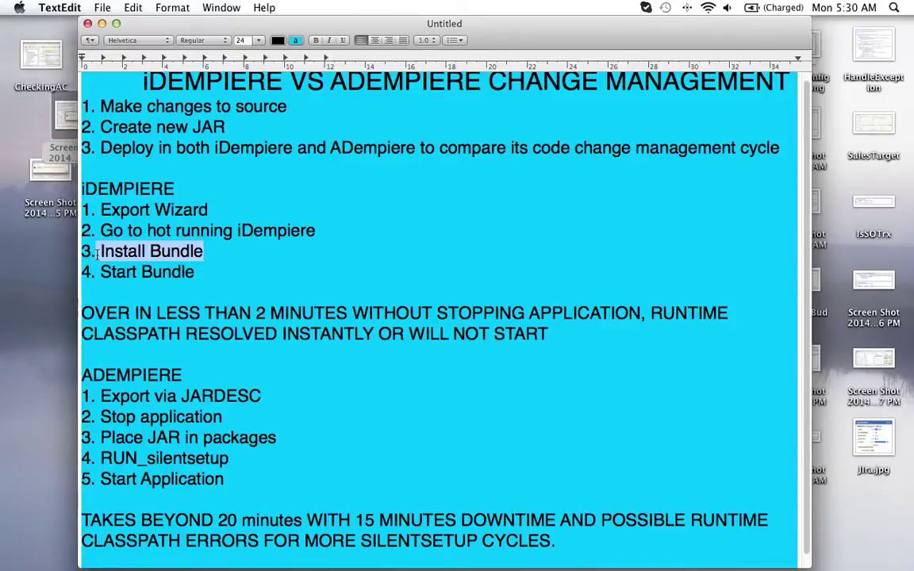
pyautogui.click(205, 271)
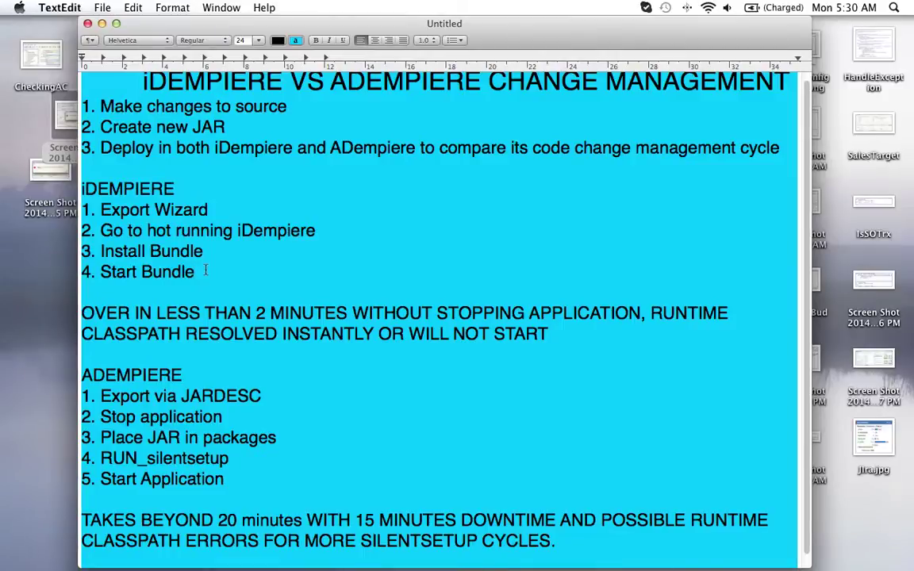
pyautogui.scroll(-1, 206, 272)
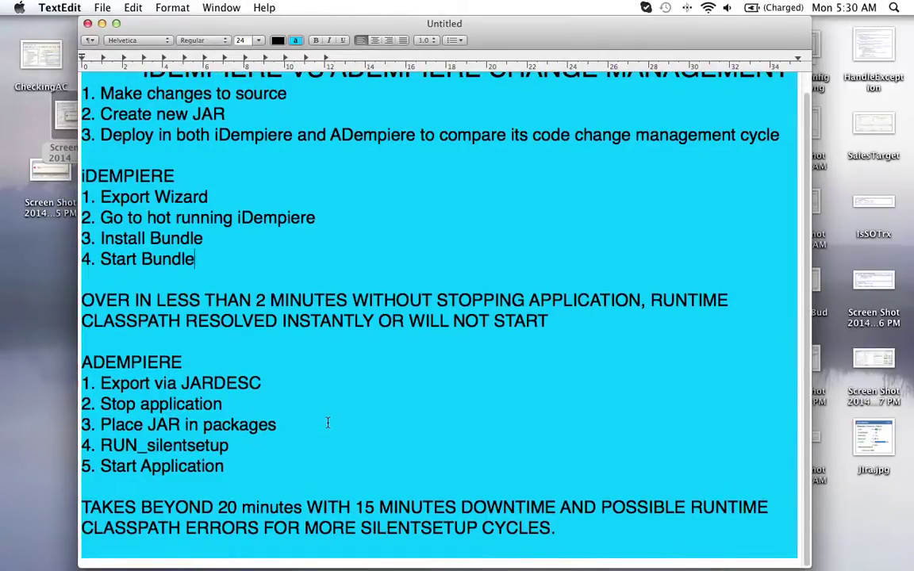
pyautogui.scroll(2, 327, 424)
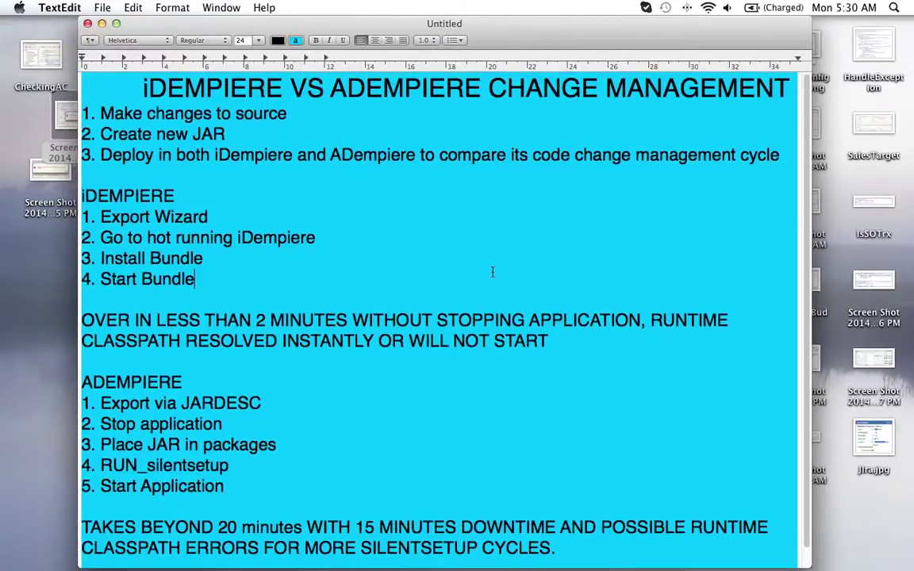